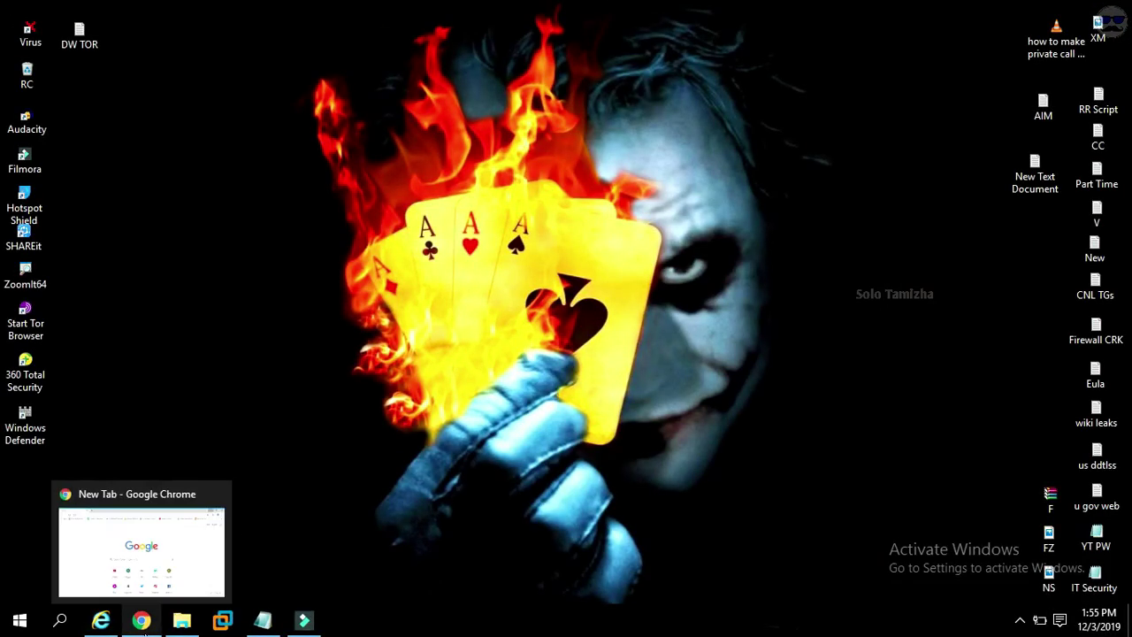
Load tamilrockers.com in Chrome, zoom in, and highlight the DOT compliance not-authorized notice.
{"action": "left_click", "coordinate": [143, 623]}
{"action": "type", "text": "tamilrocker"}
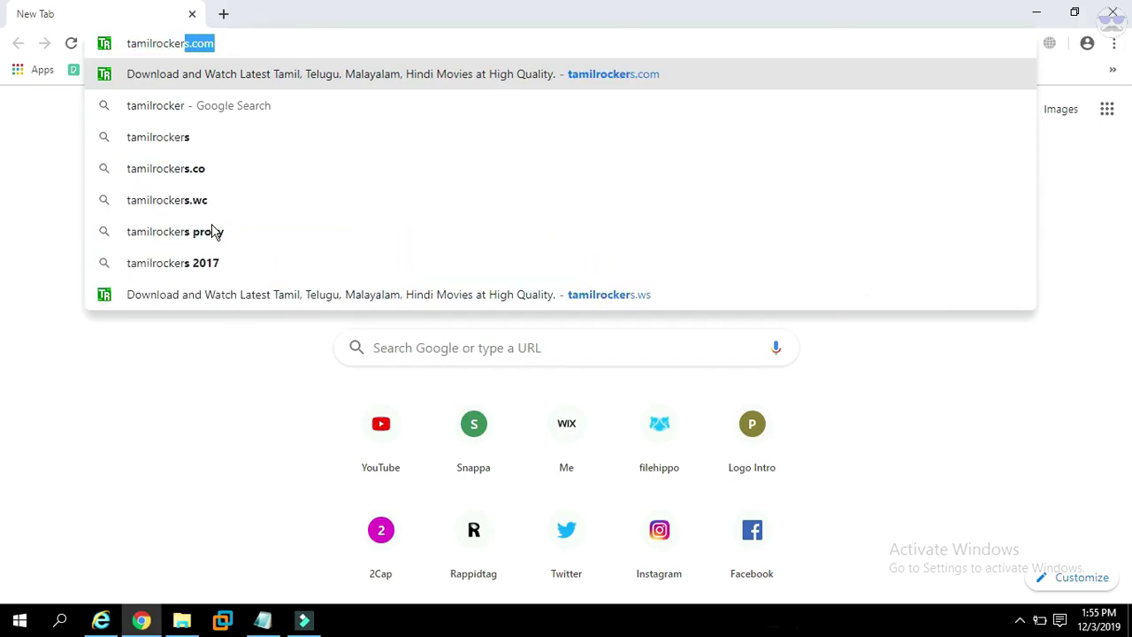
{"action": "type", "text": "s.c"}
{"action": "key", "text": "Return"}
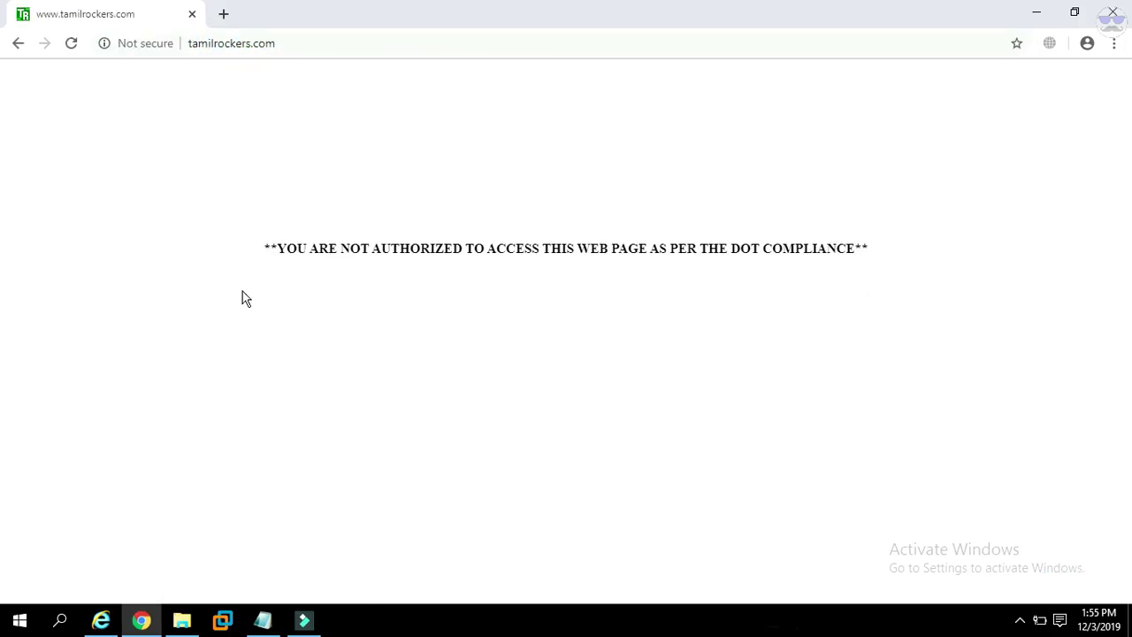
{"action": "key", "text": "ctrl+plus"}
{"action": "key", "text": "ctrl+plus"}
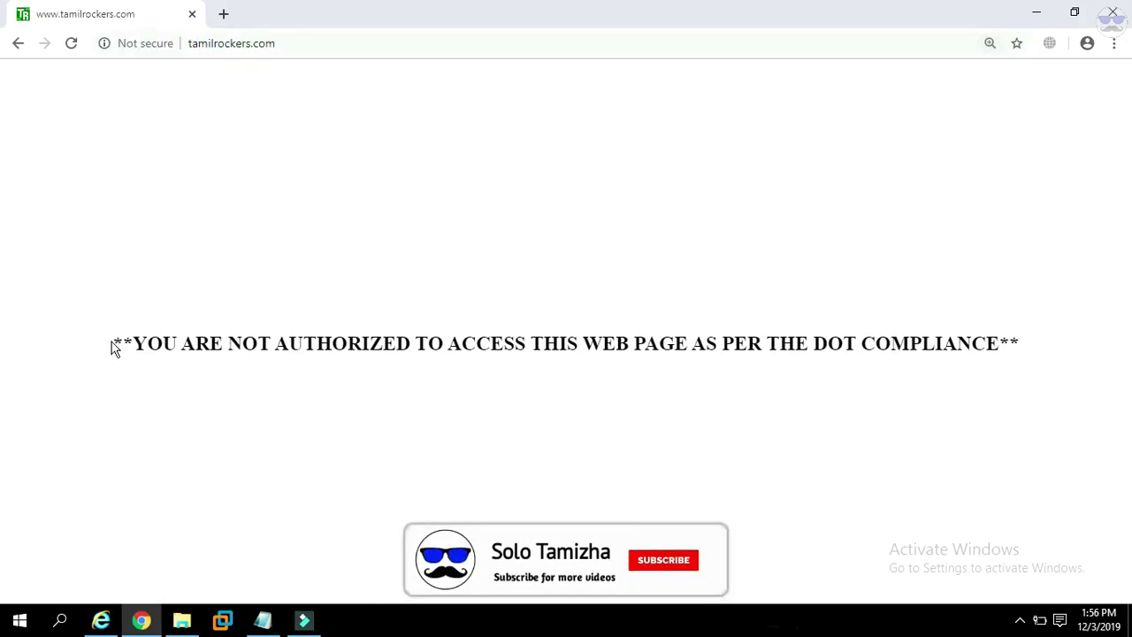
{"action": "left_click_drag", "start_coordinate": [311, 348], "coordinate": [1035, 348]}
{"action": "left_click", "coordinate": [1051, 352]}
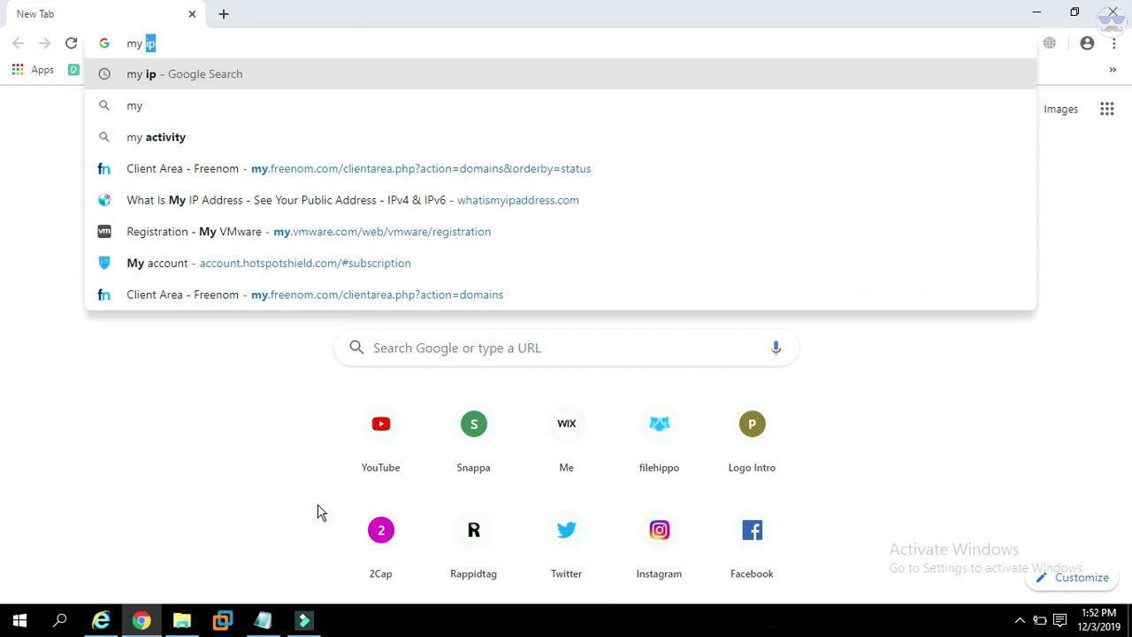
Look up the IP on whatismyipaddress.com, highlighting ISP Jio, Chennai, Tamil Nadu, India.
{"action": "type", "text": "p"}
{"action": "key", "text": "Return"}
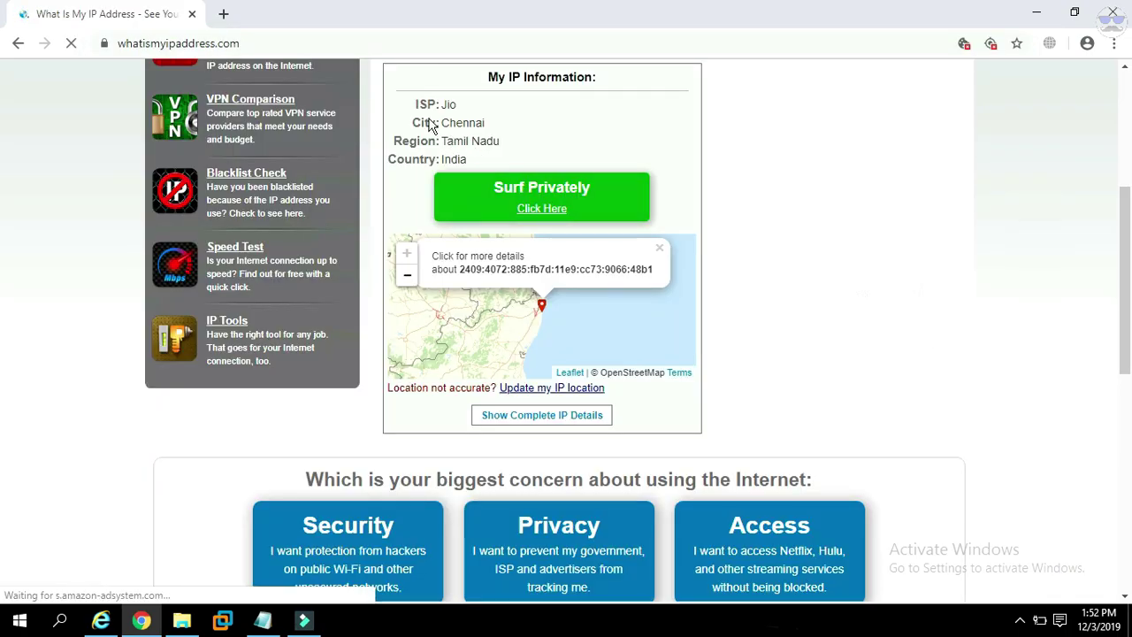
{"action": "left_click", "coordinate": [412, 105]}
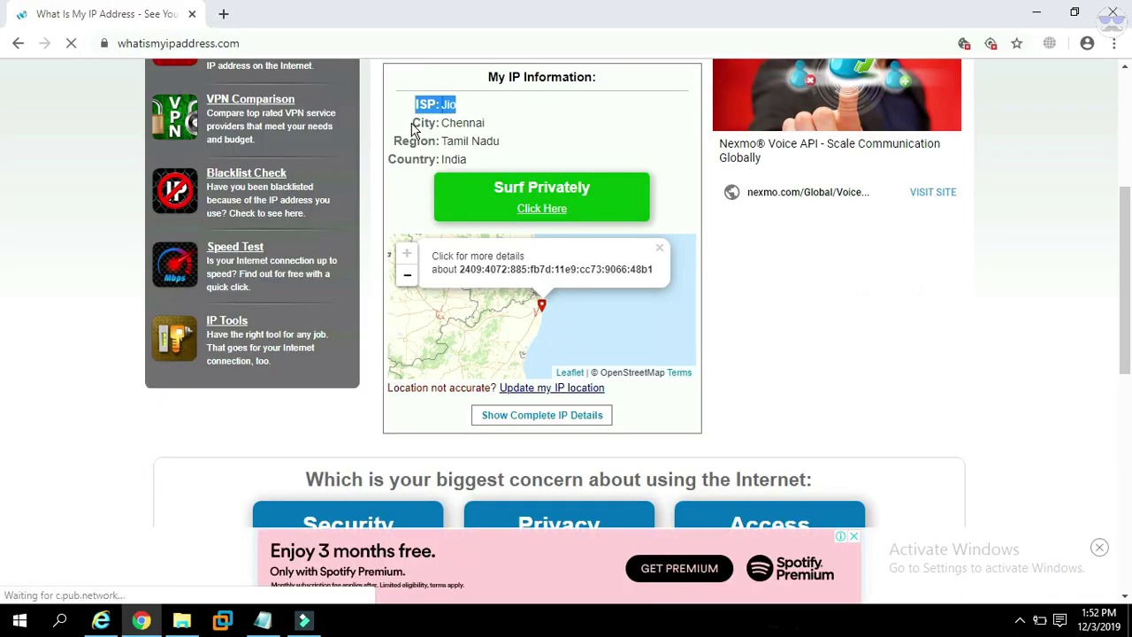
{"action": "triple_click", "coordinate": [413, 123]}
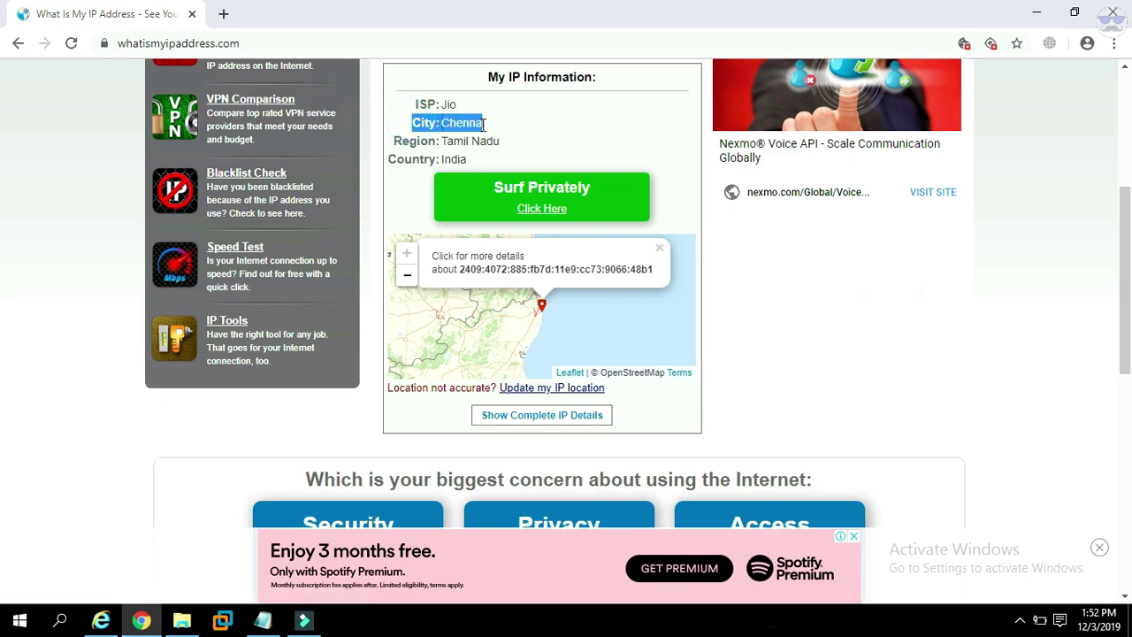
{"action": "left_click_drag", "start_coordinate": [483, 156], "coordinate": [508, 157]}
{"action": "left_click", "coordinate": [408, 164]}
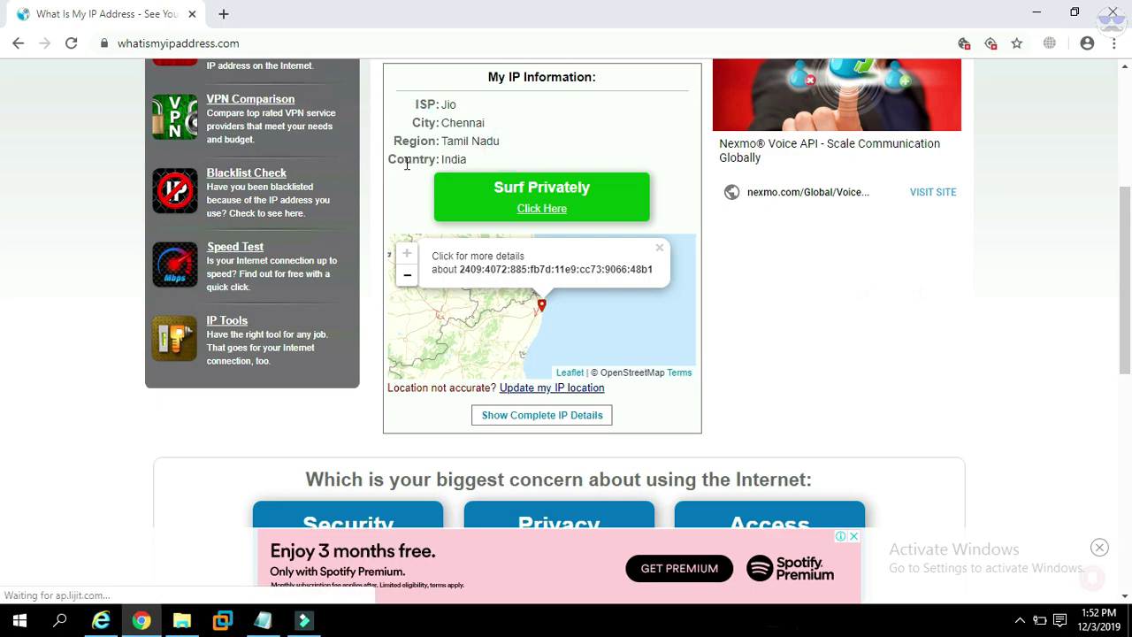
{"action": "left_click_drag", "start_coordinate": [390, 161], "coordinate": [403, 161]}
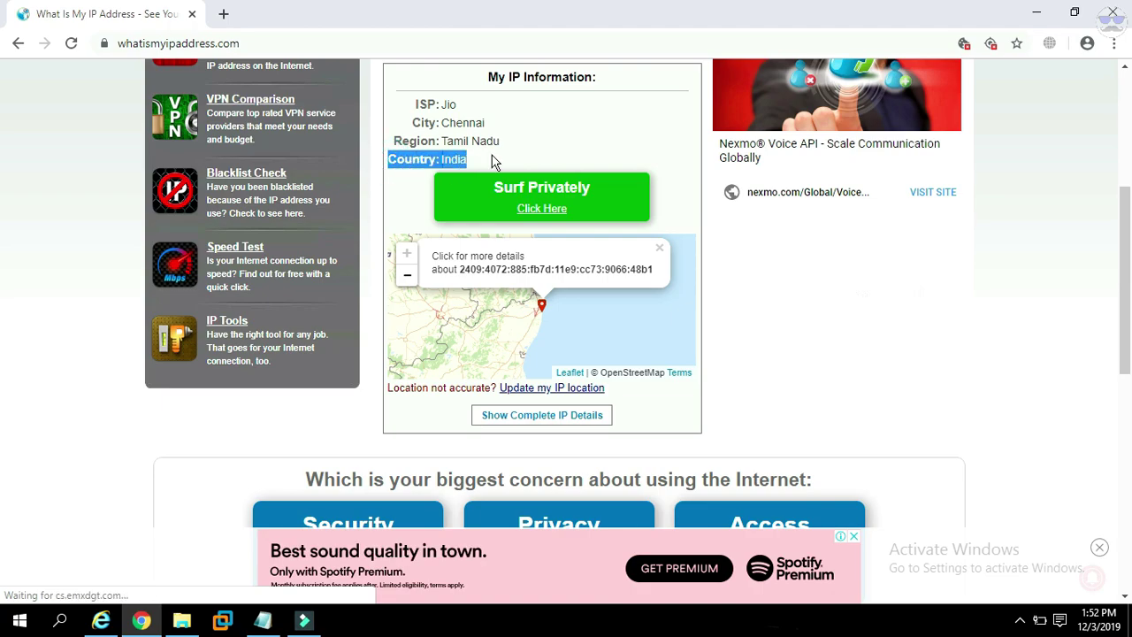
{"action": "key", "text": "ctrl+plus"}
{"action": "key", "text": "ctrl+plus"}
{"action": "key", "text": "ctrl+plus"}
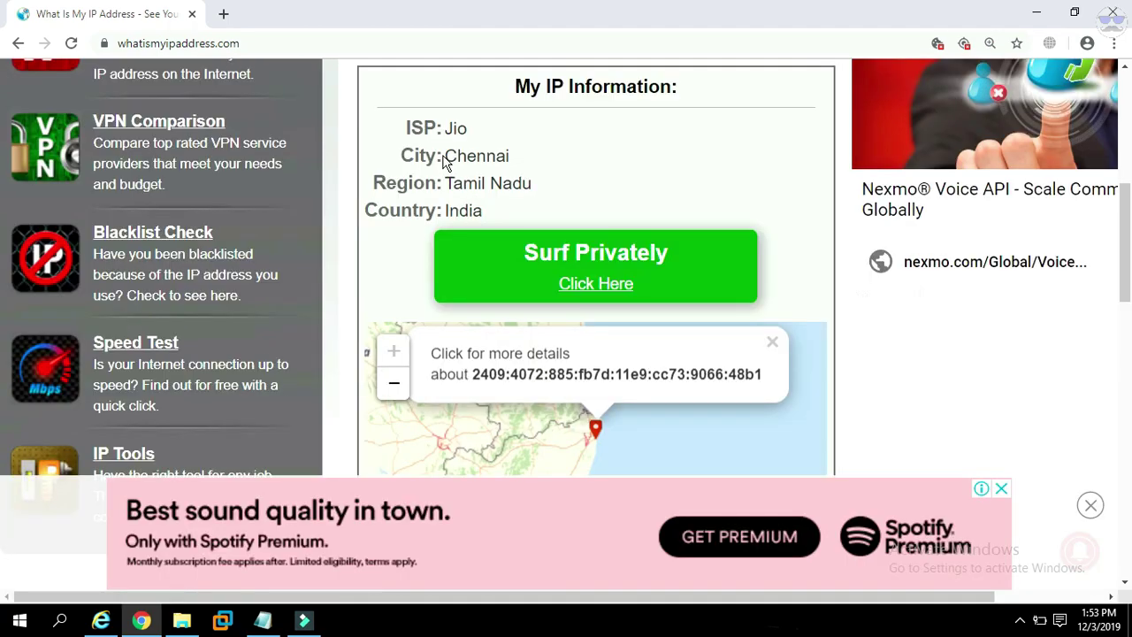
{"action": "scroll", "coordinate": [568, 225], "scroll_direction": "down", "scroll_amount": 2}
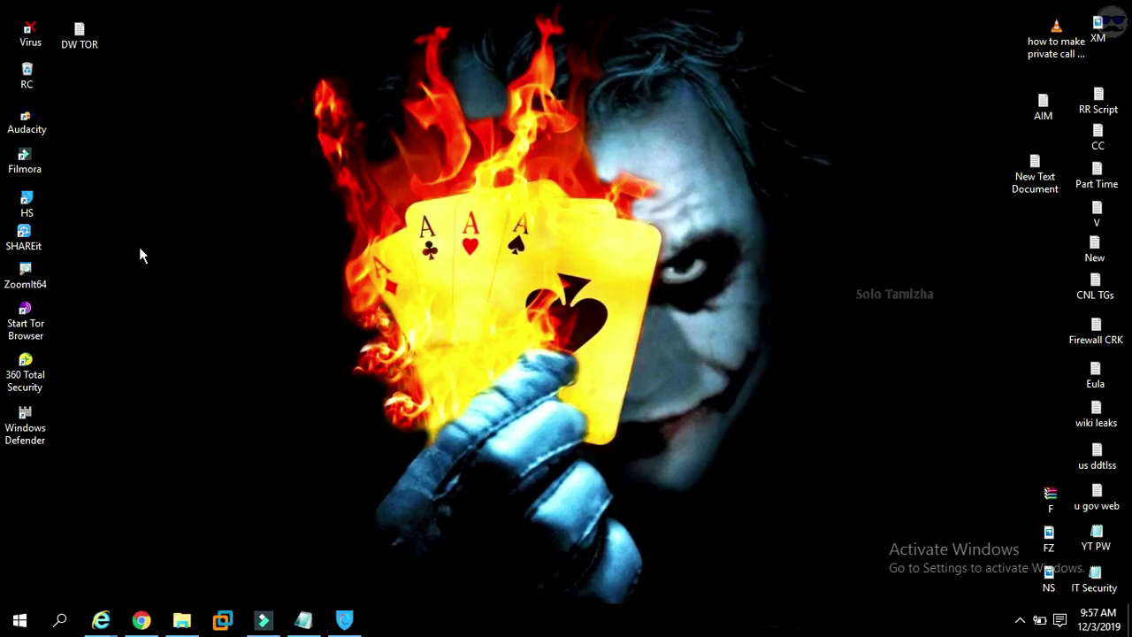
Drag the HS shortcut from the left icon column to an empty desktop spot.
{"action": "left_click_drag", "start_coordinate": [27, 201], "coordinate": [172, 217]}
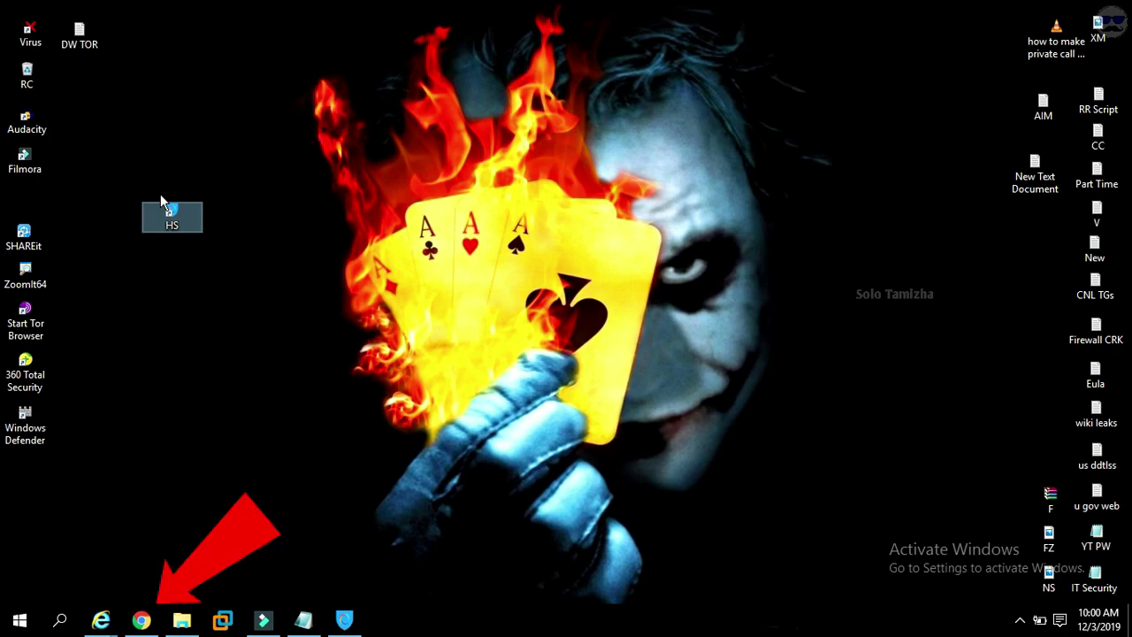
Search Google for 'hotspot shield' from Chrome's new tab.
{"action": "left_click", "coordinate": [142, 620]}
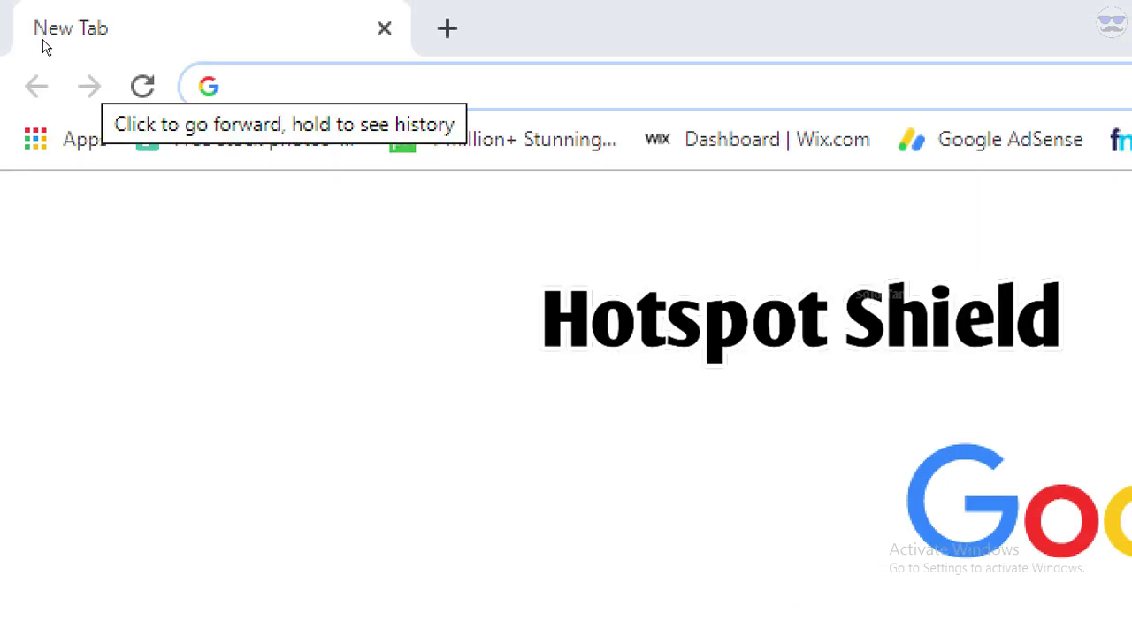
{"action": "type", "text": "hotspot shi"}
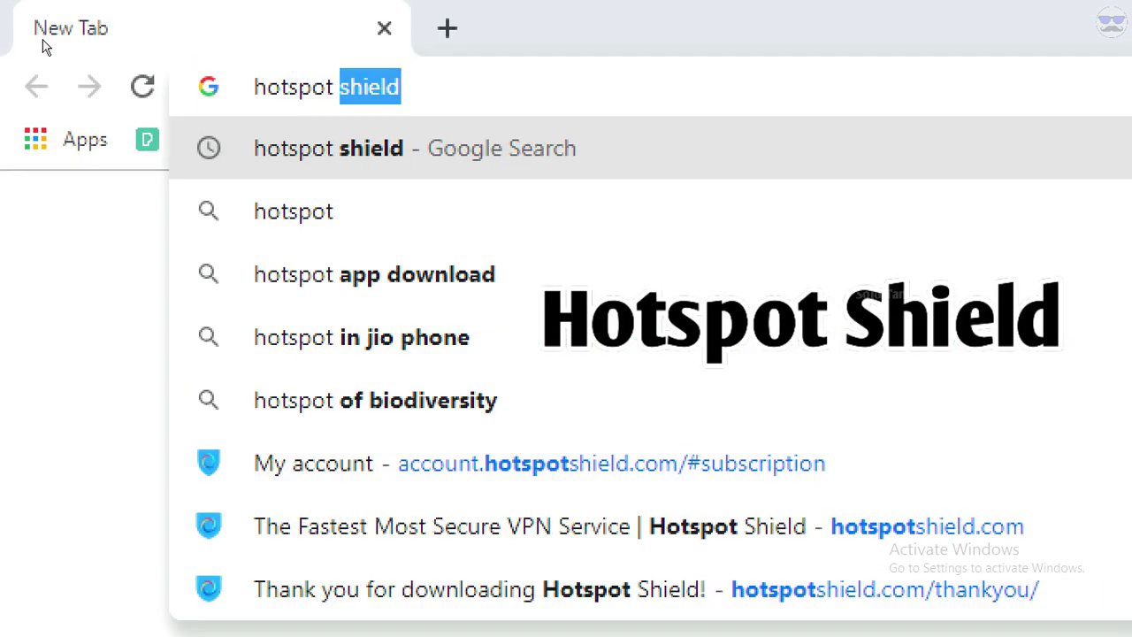
{"action": "type", "text": "eld"}
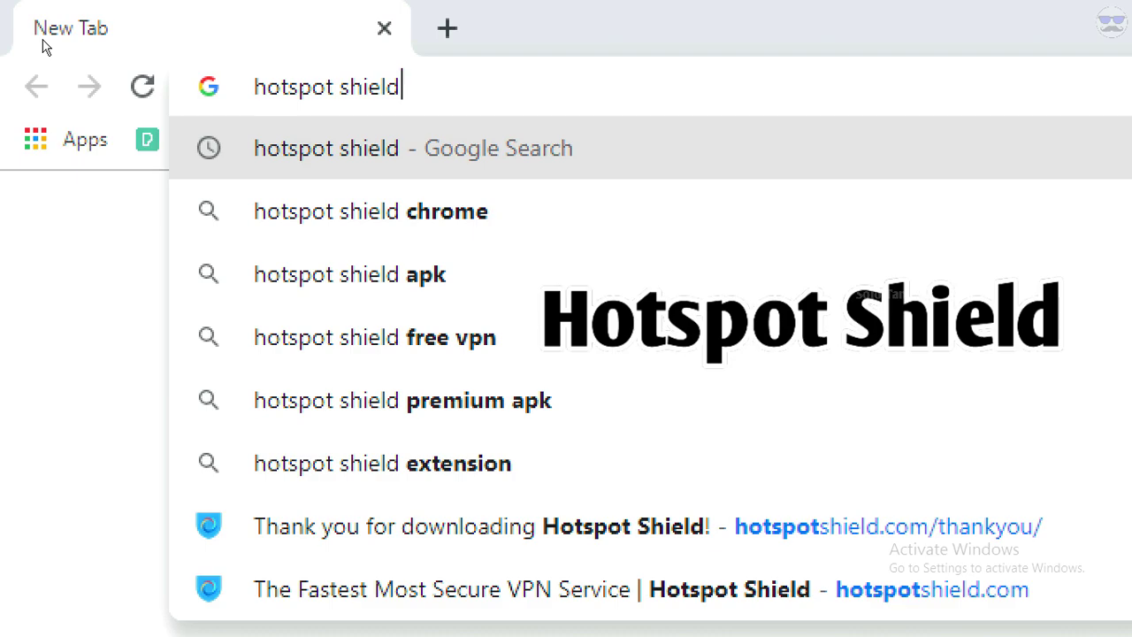
{"action": "key", "text": "Return"}
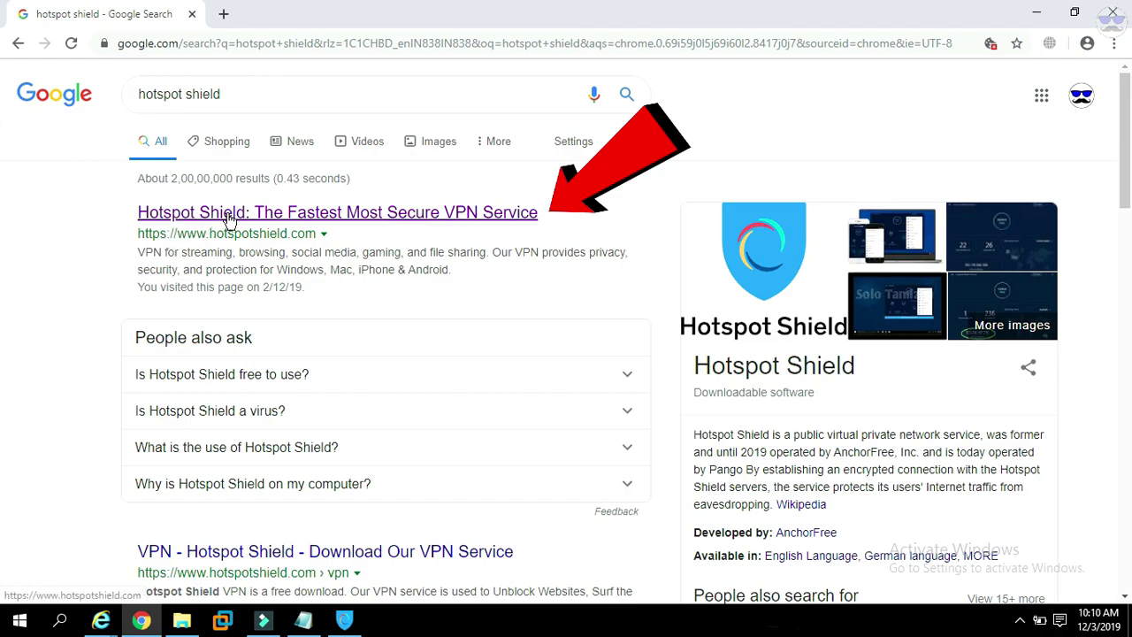
Open the official hotspotshield.com result and start downloading the free Basic version.
{"action": "left_click", "coordinate": [503, 214]}
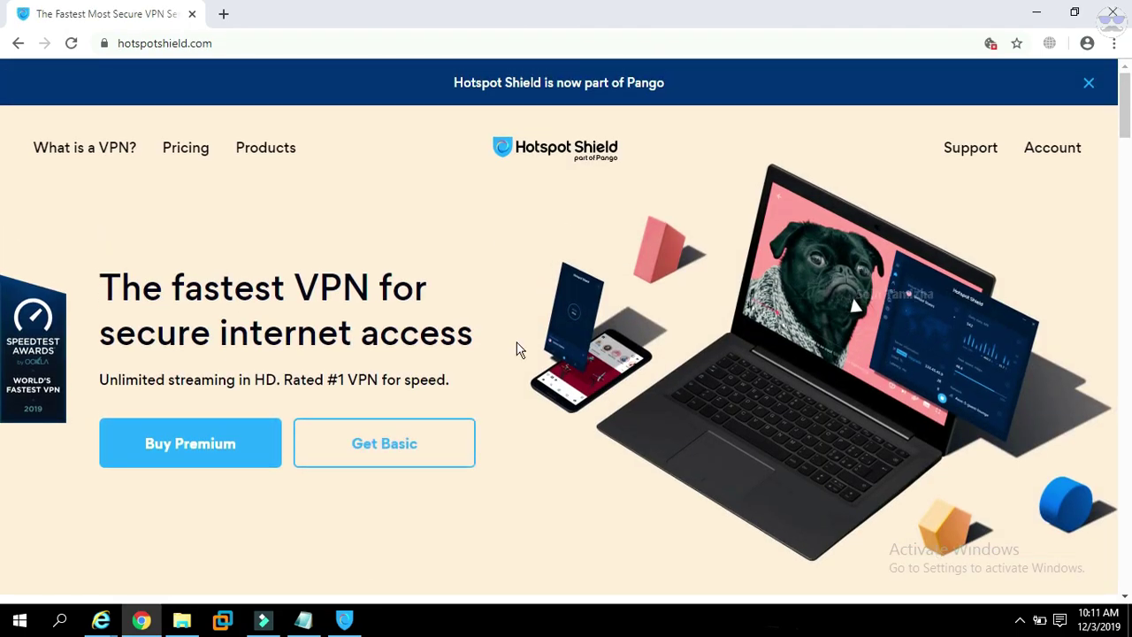
{"action": "scroll", "coordinate": [520, 350], "scroll_direction": "down", "scroll_amount": 15}
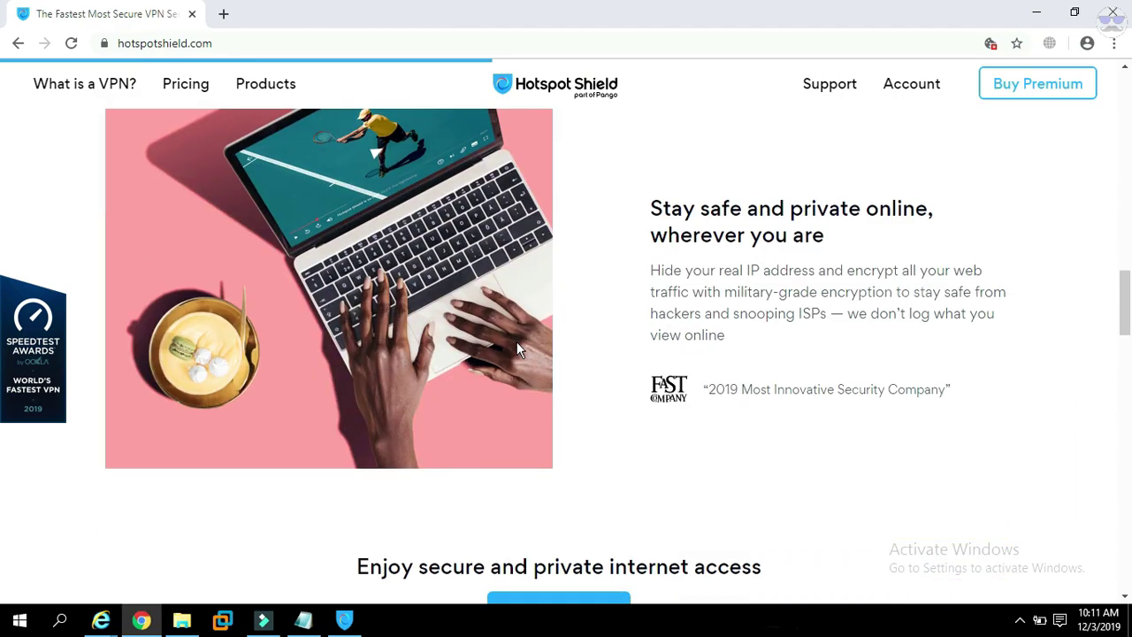
{"action": "scroll", "coordinate": [519, 349], "scroll_direction": "down", "scroll_amount": 15}
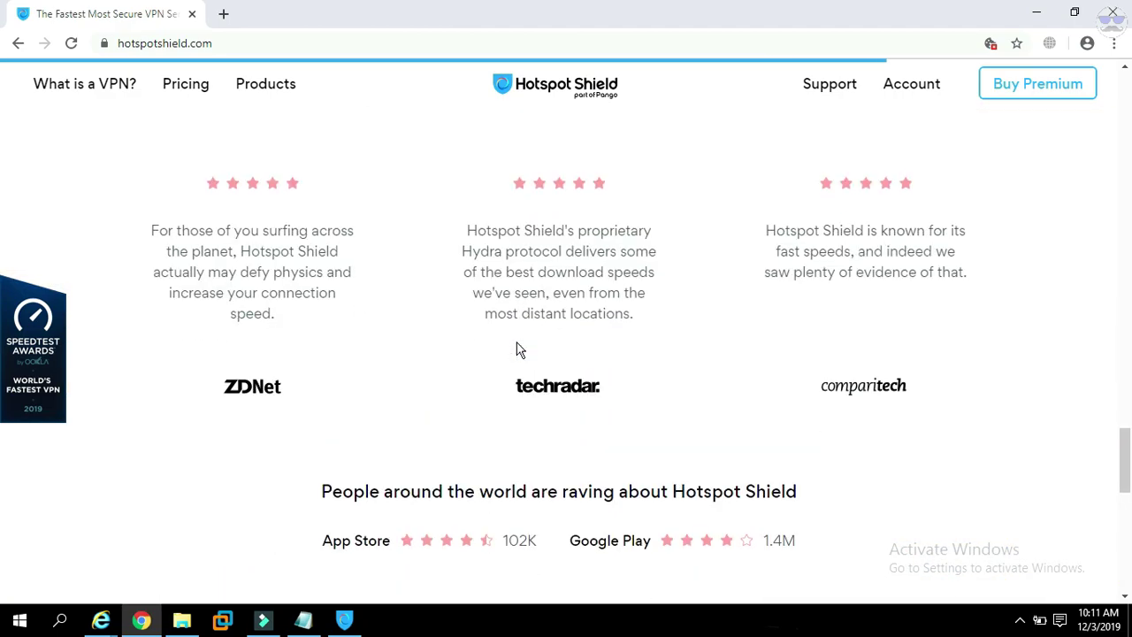
{"action": "scroll", "coordinate": [520, 349], "scroll_direction": "down", "scroll_amount": 15}
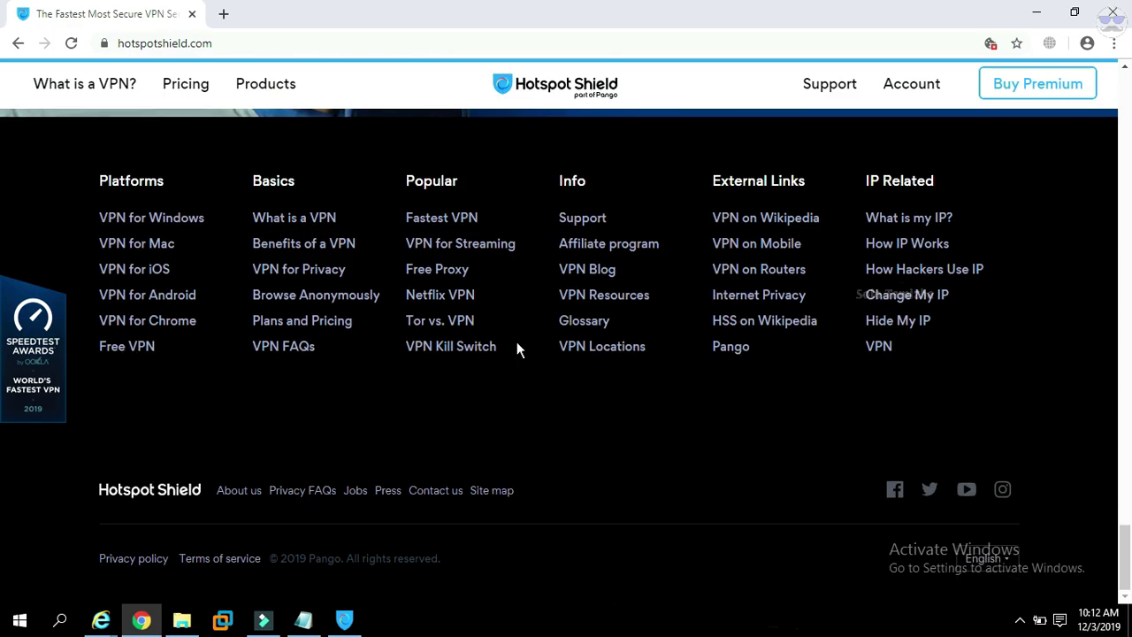
{"action": "scroll", "coordinate": [519, 349], "scroll_direction": "up", "scroll_amount": 12}
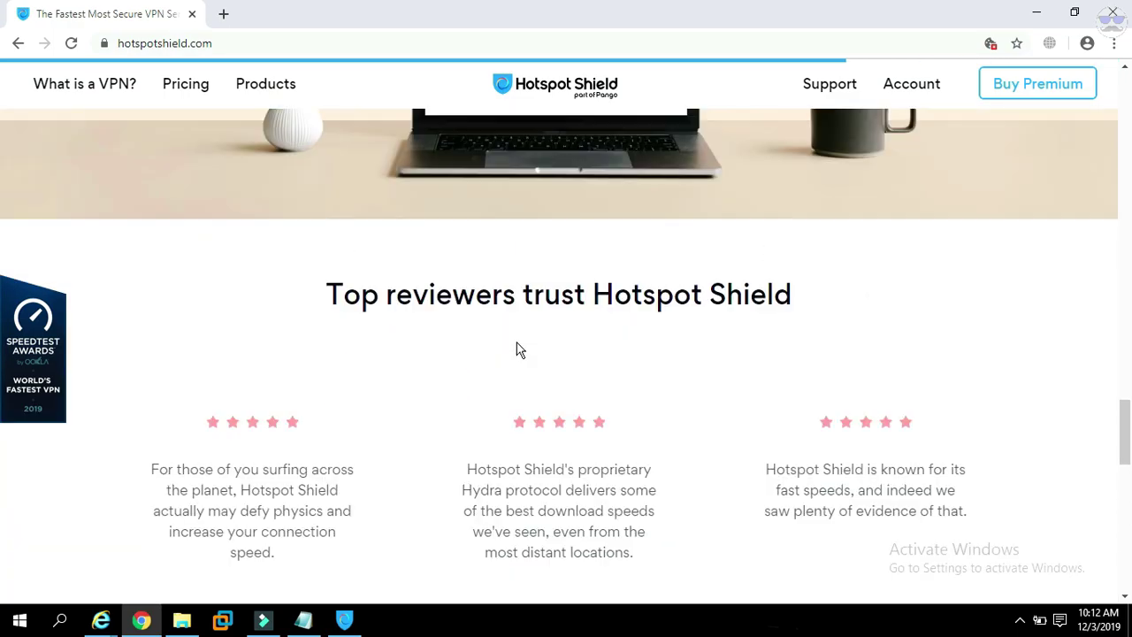
{"action": "scroll", "coordinate": [519, 349], "scroll_direction": "up", "scroll_amount": 15}
{"action": "scroll", "coordinate": [519, 349], "scroll_direction": "up", "scroll_amount": 10}
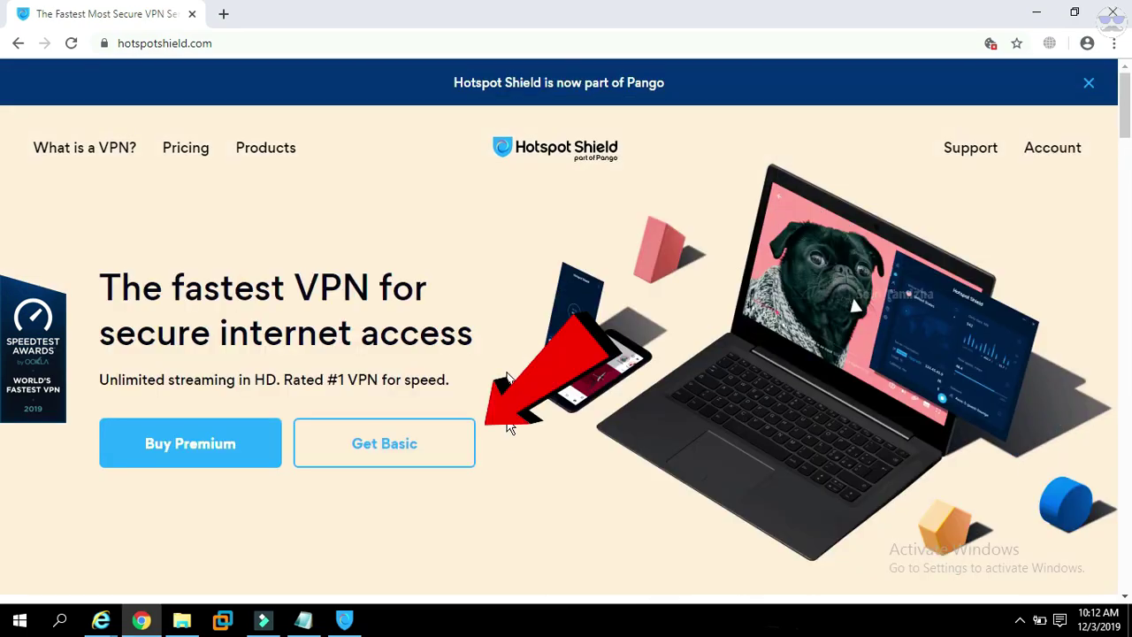
{"action": "left_click", "coordinate": [424, 455]}
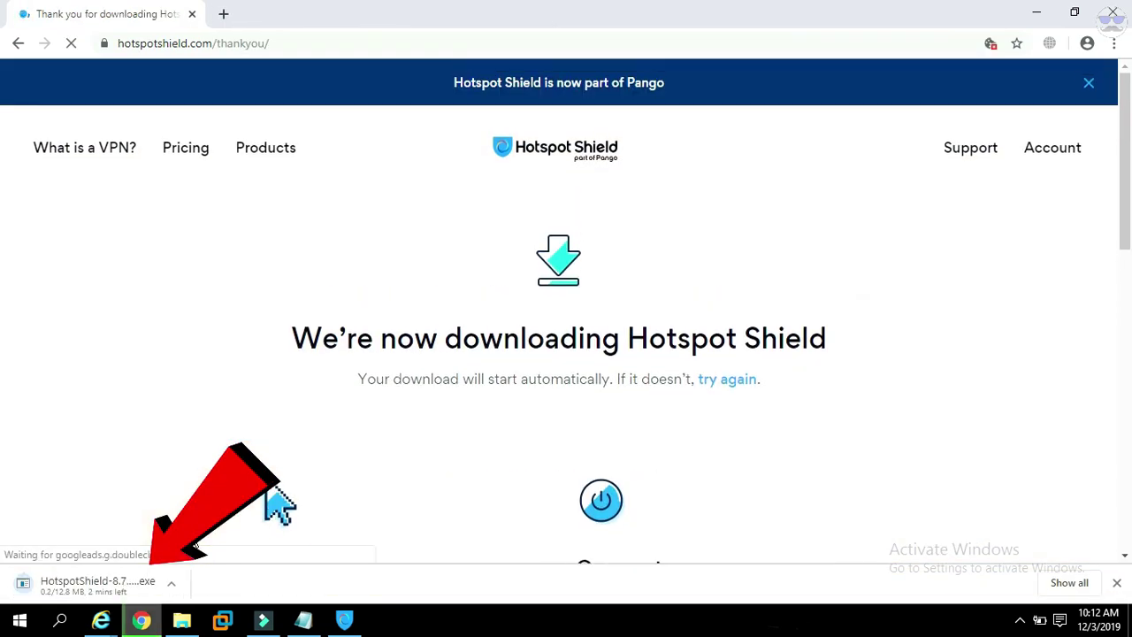
Pause the download, then run the Hotspot Shield 7.15.1 installer until installation succeeds.
{"action": "left_click", "coordinate": [171, 582]}
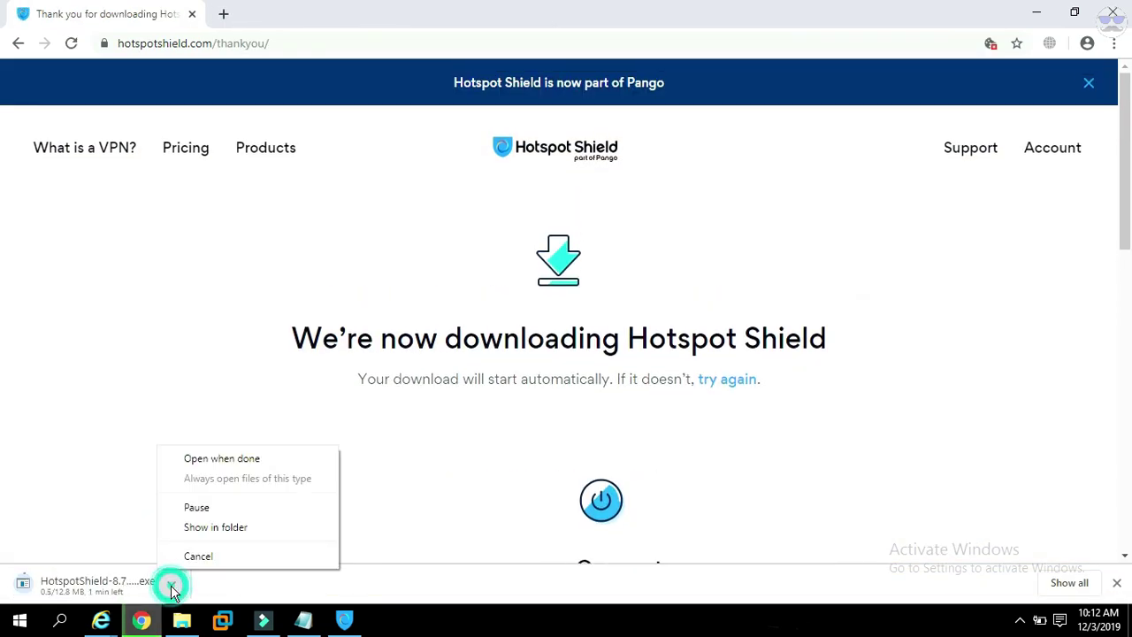
{"action": "left_click", "coordinate": [234, 517]}
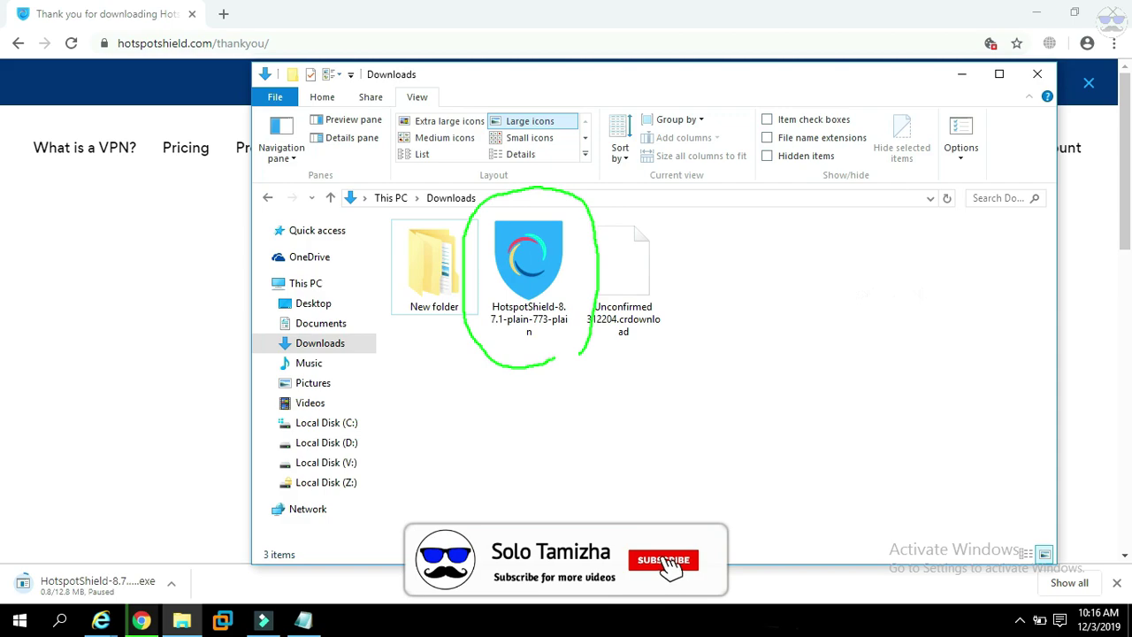
{"action": "double_click", "coordinate": [522, 266]}
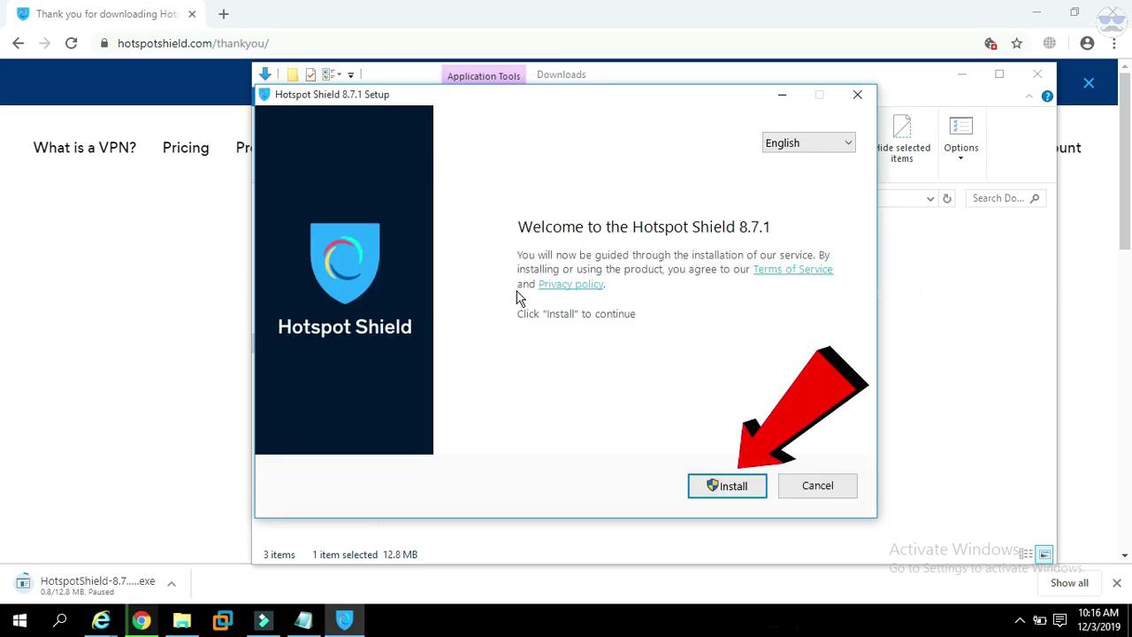
{"action": "left_click", "coordinate": [730, 488]}
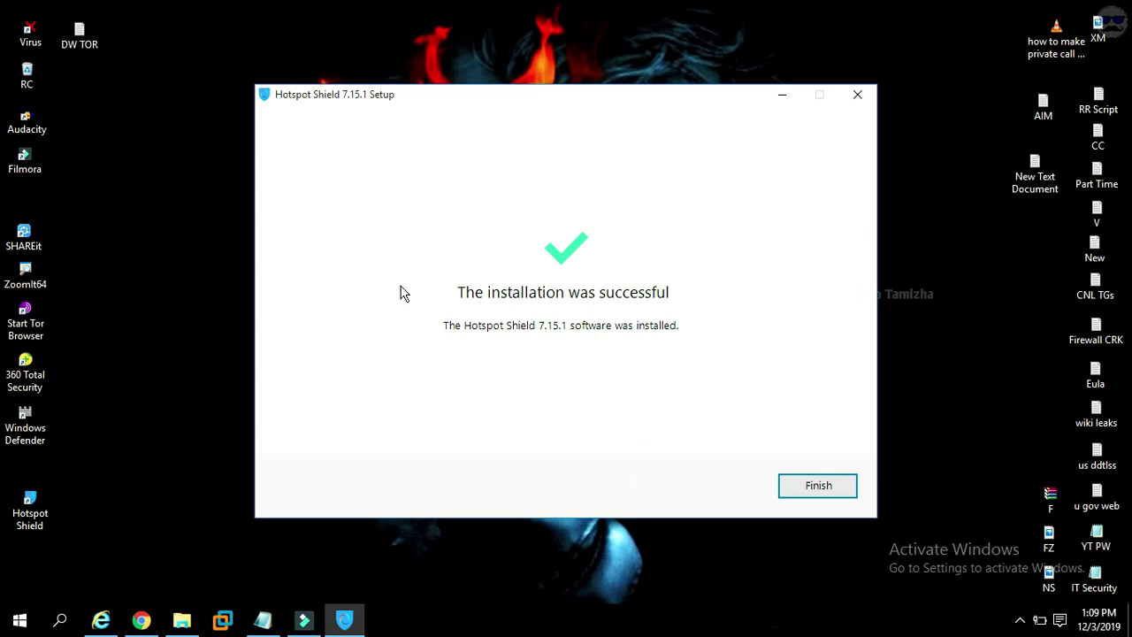
Finish the installer and back out of the 7-day free trial page.
{"action": "left_click", "coordinate": [837, 493]}
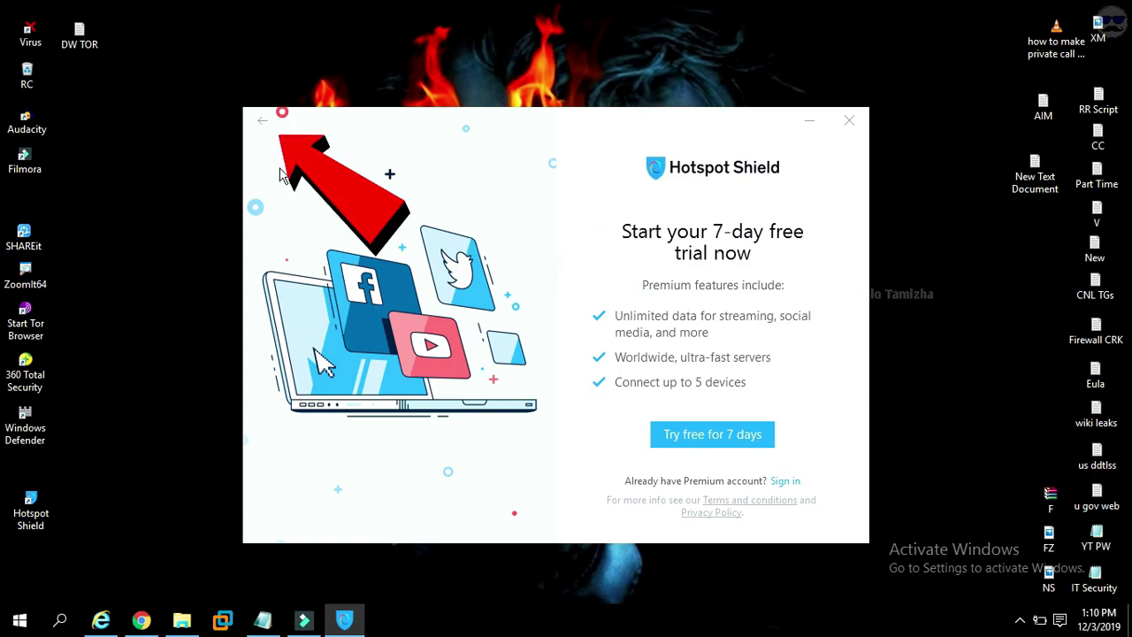
{"action": "left_click", "coordinate": [271, 126]}
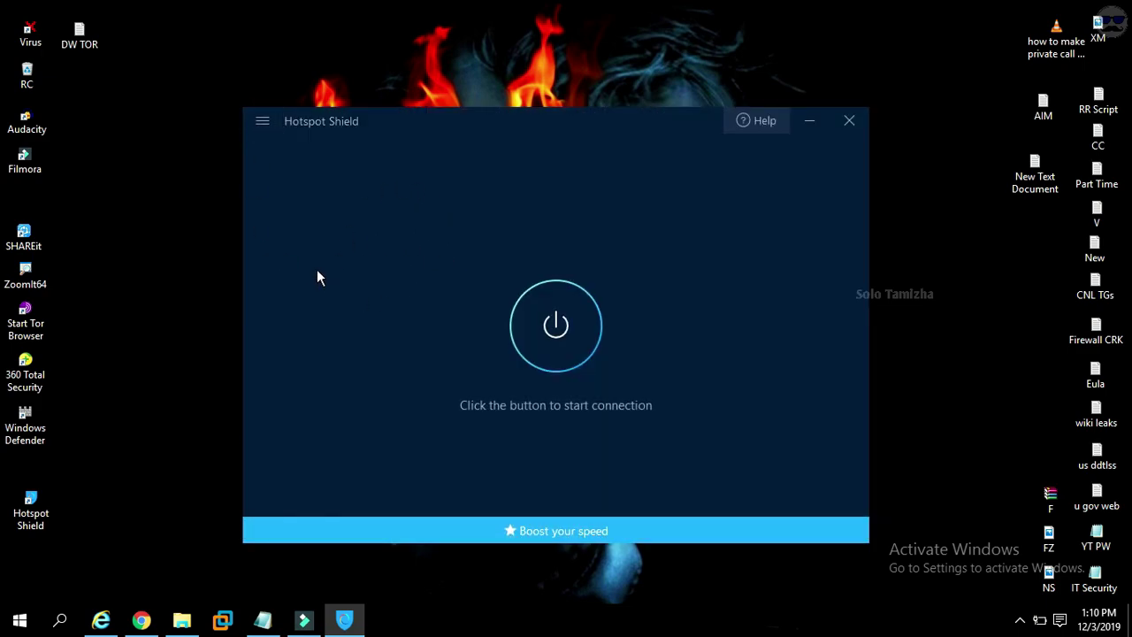
Disable Run on Windows launch and auto-connect for Other, Safe and Unsafe WiFi, then choose Sign in.
{"action": "left_click", "coordinate": [263, 121]}
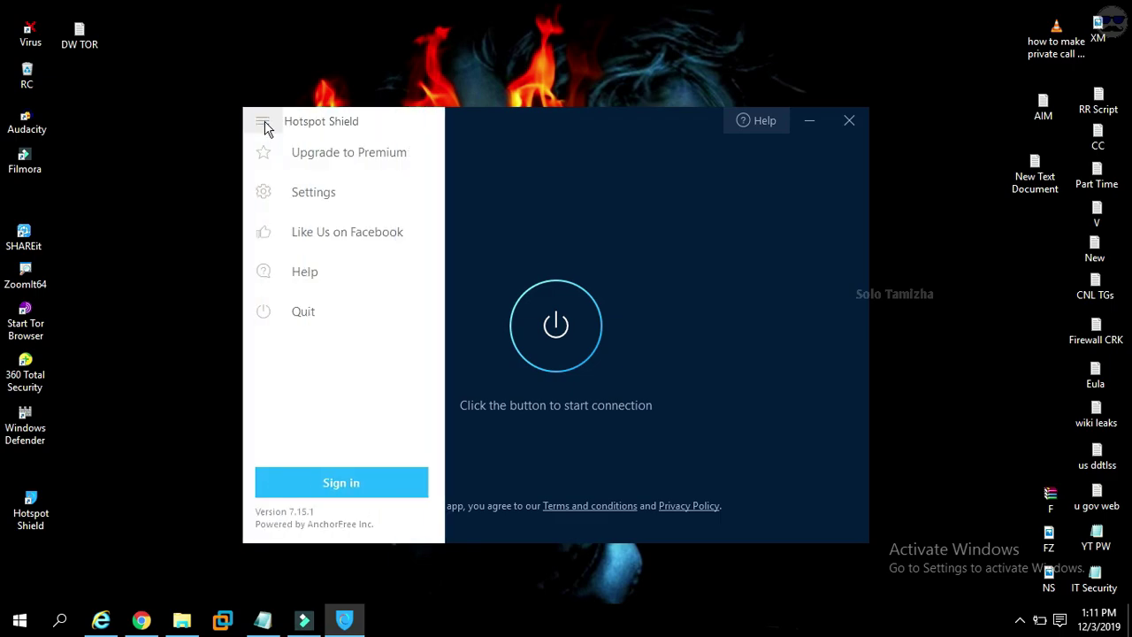
{"action": "left_click", "coordinate": [366, 189]}
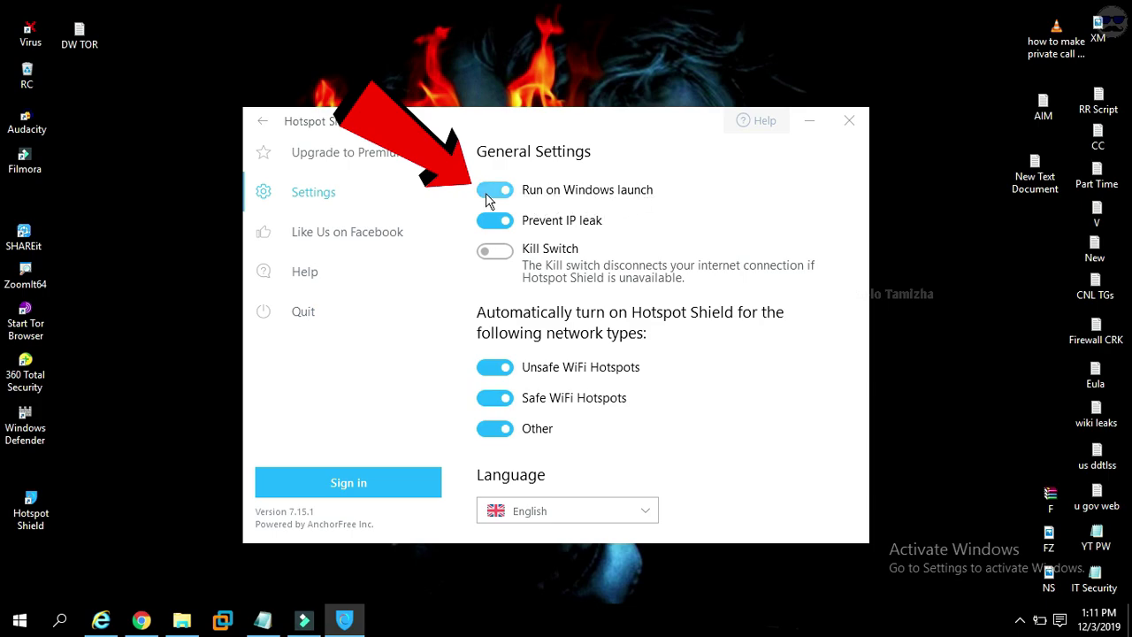
{"action": "left_click", "coordinate": [496, 191]}
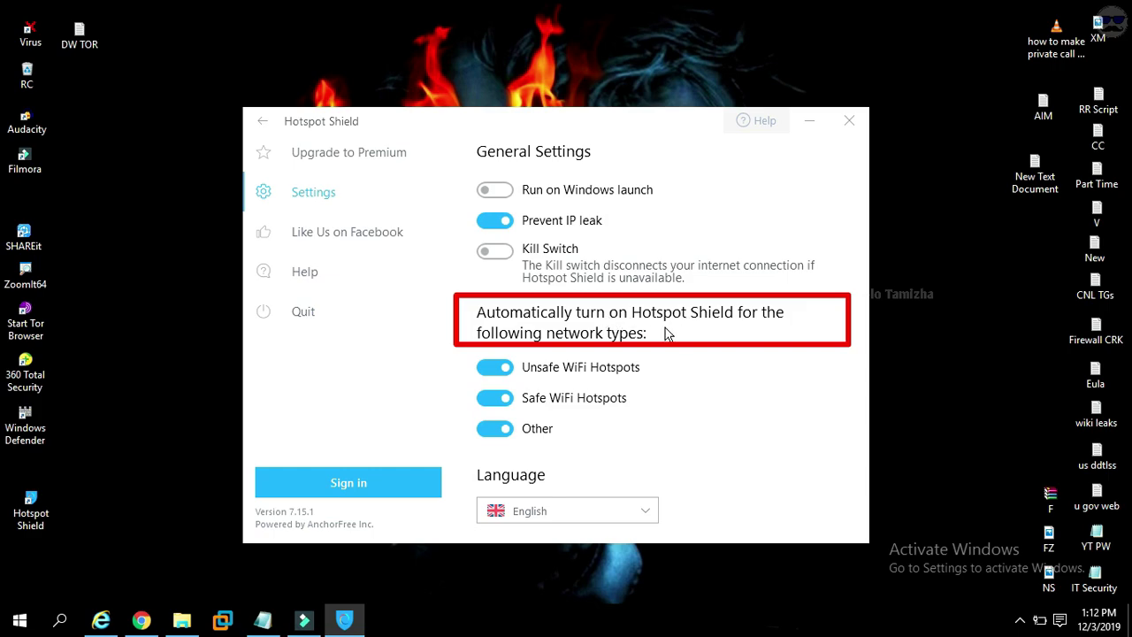
{"action": "left_click", "coordinate": [496, 434]}
{"action": "left_click", "coordinate": [493, 393]}
{"action": "left_click", "coordinate": [492, 368]}
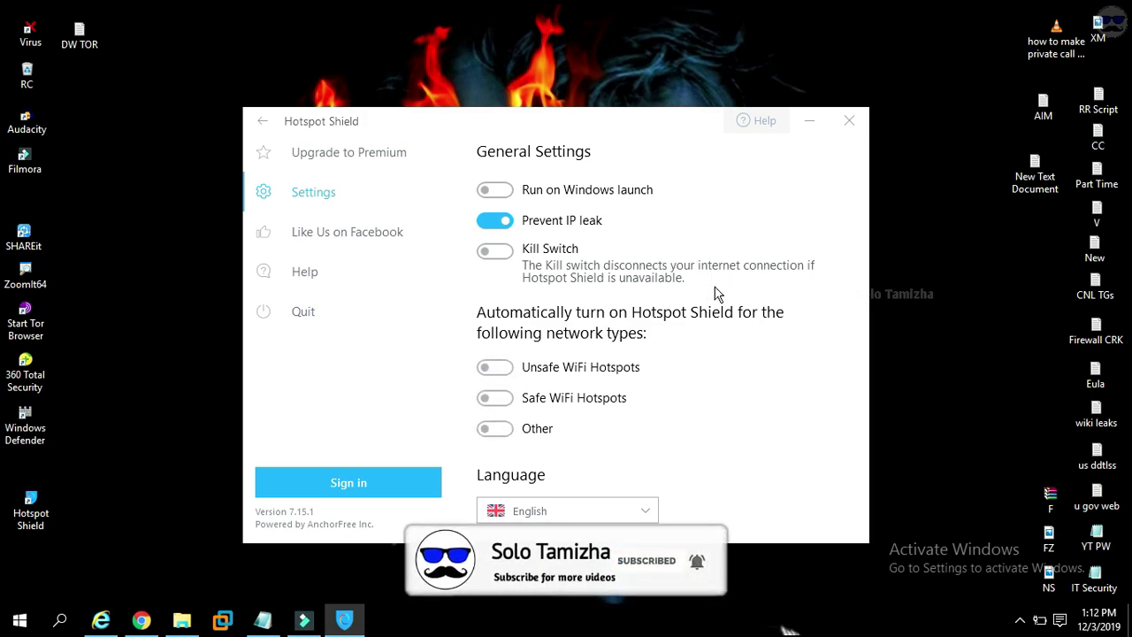
{"action": "left_click", "coordinate": [412, 493]}
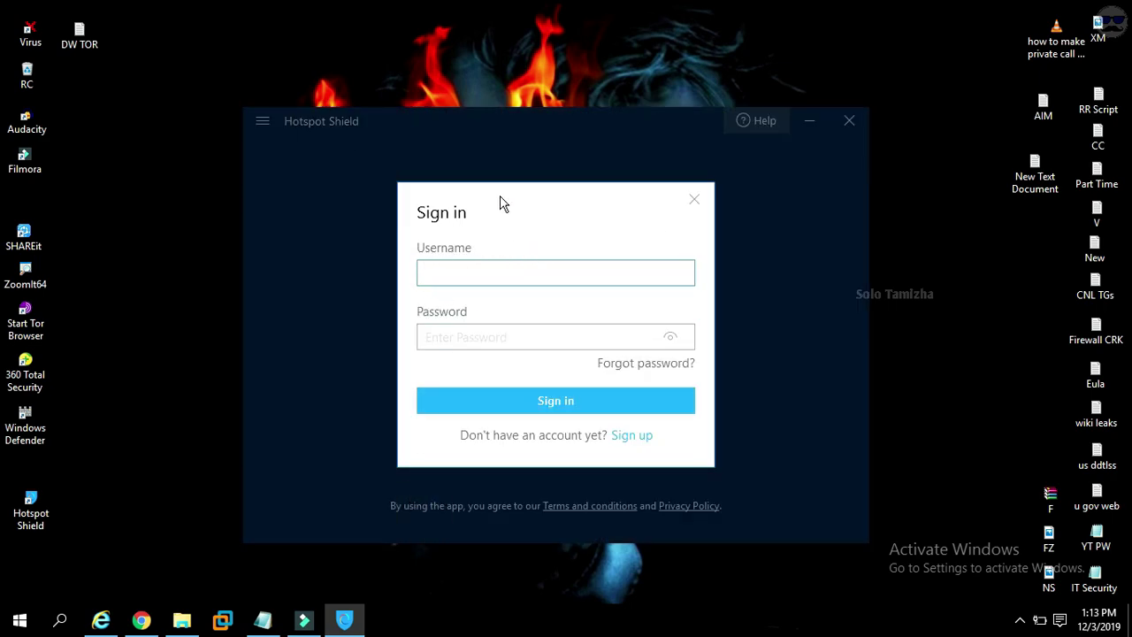
Sign up for a new Hotspot Shield account with an e-mail address and password.
{"action": "left_click", "coordinate": [639, 436]}
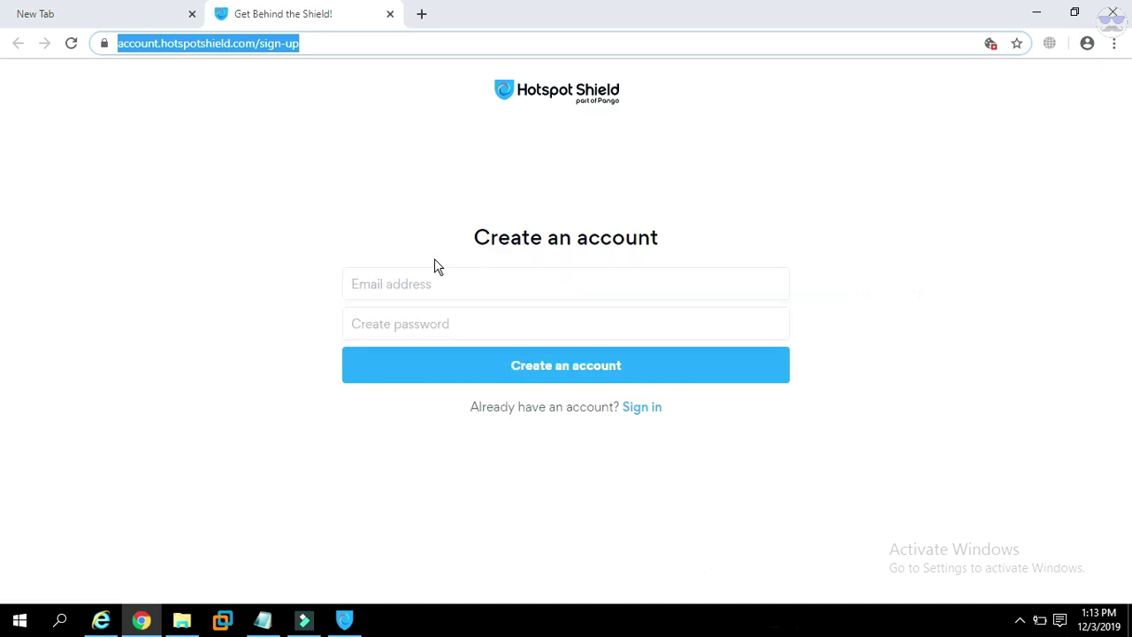
{"action": "left_click", "coordinate": [447, 278]}
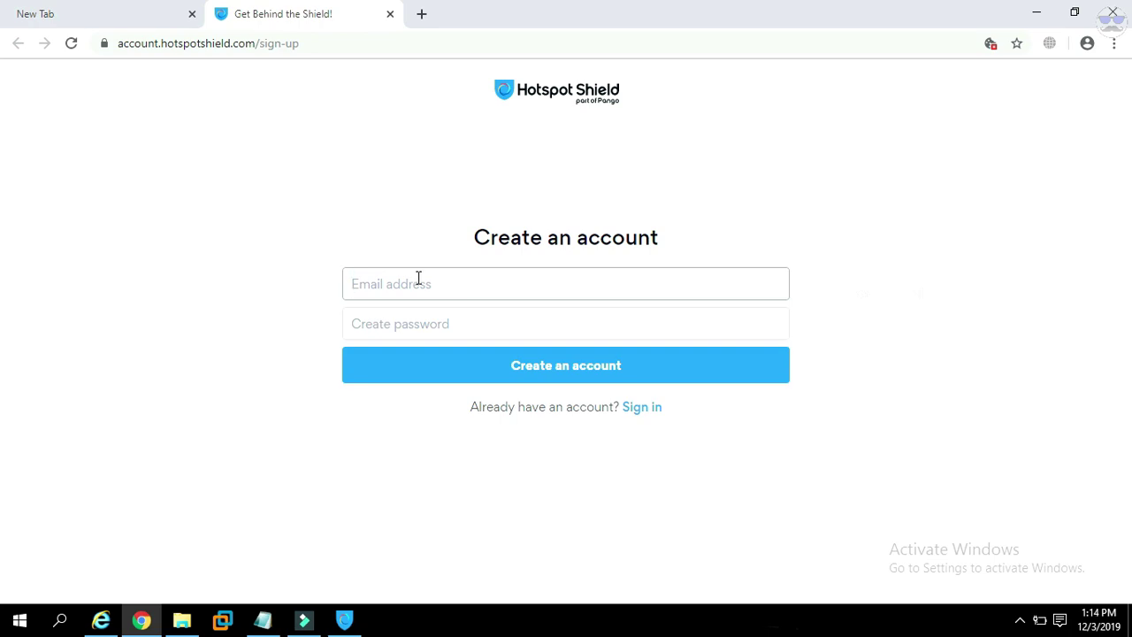
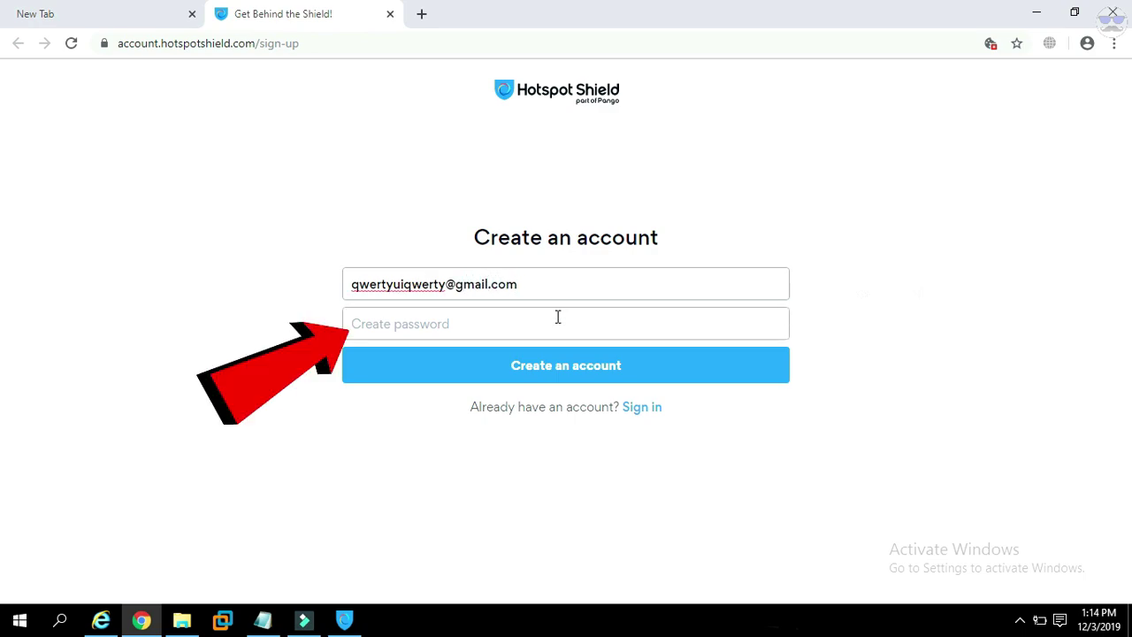
{"action": "left_click", "coordinate": [557, 317]}
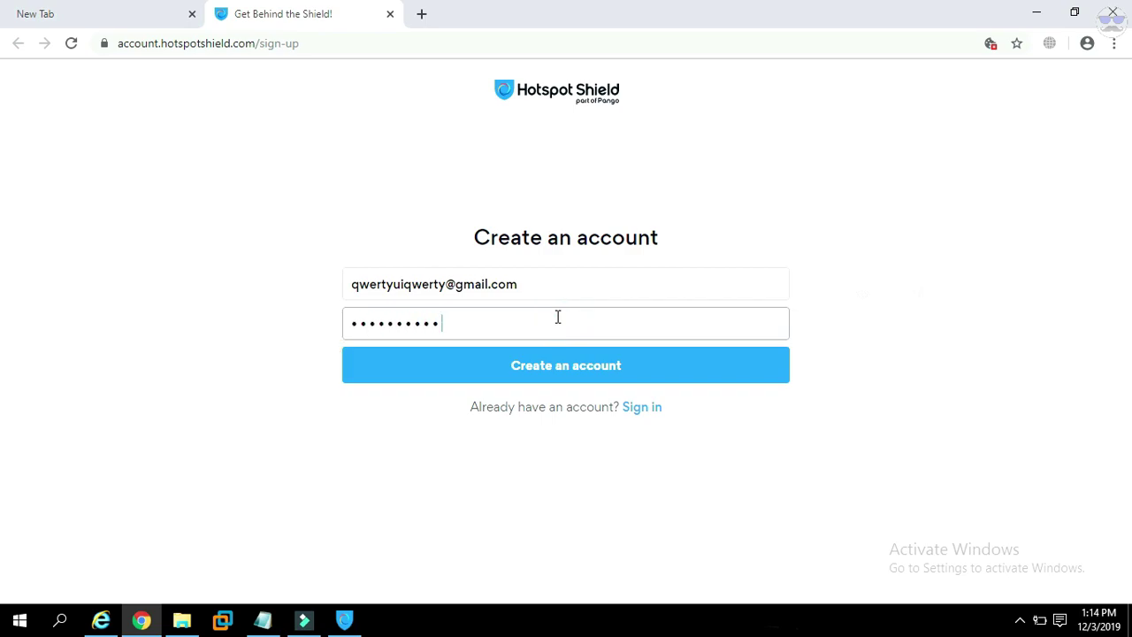
{"action": "left_click", "coordinate": [668, 366]}
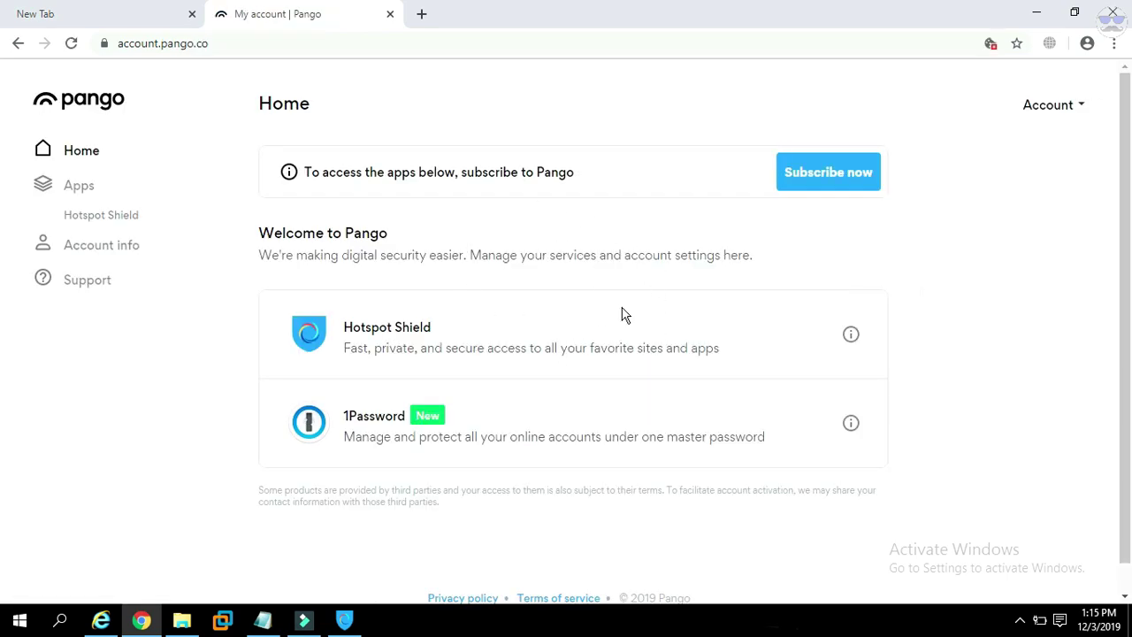
Select the account e-mail from the Account dropdown, then return to Hotspot Shield.
{"action": "left_click", "coordinate": [1069, 112]}
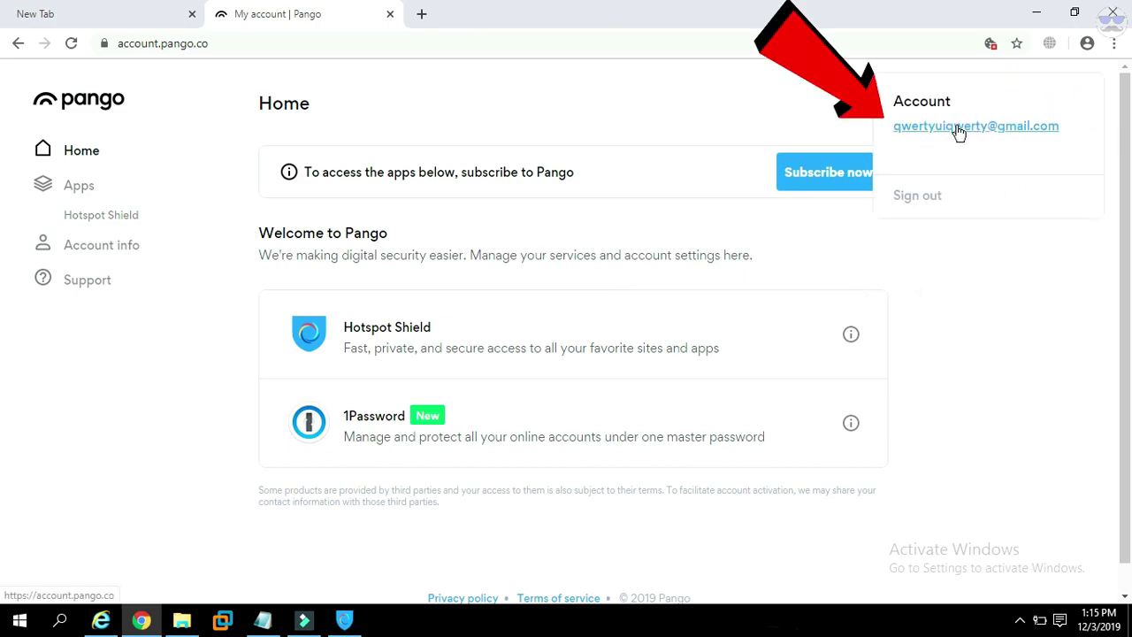
{"action": "left_click_drag", "start_coordinate": [898, 131], "coordinate": [1094, 132]}
{"action": "key", "text": "ctrl+c"}
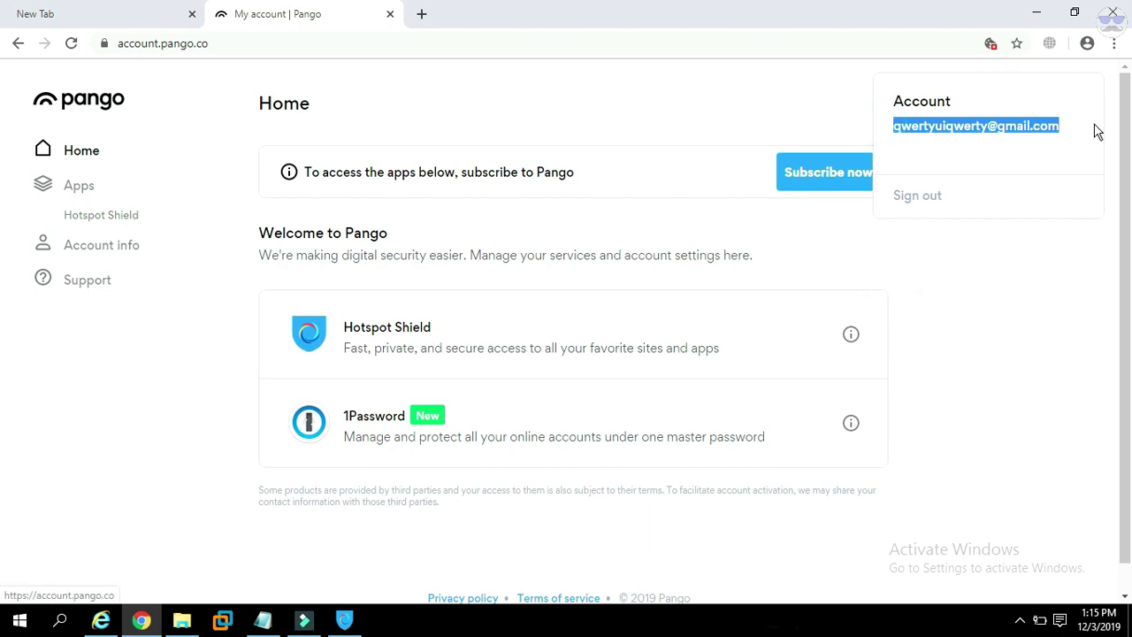
{"action": "left_click", "coordinate": [878, 256]}
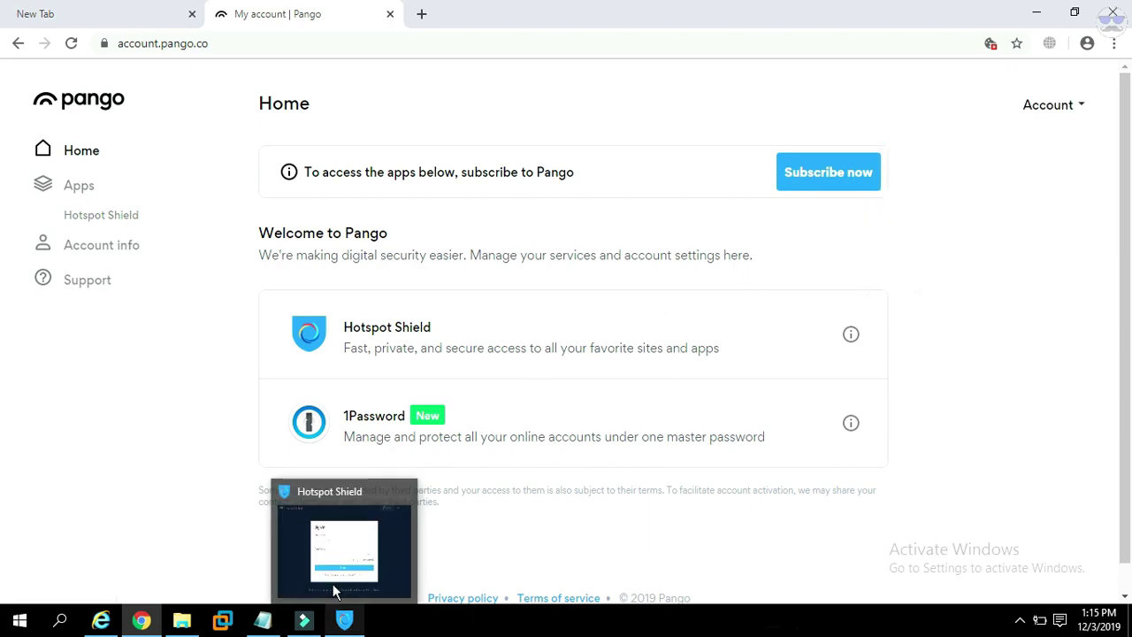
{"action": "left_click", "coordinate": [334, 508]}
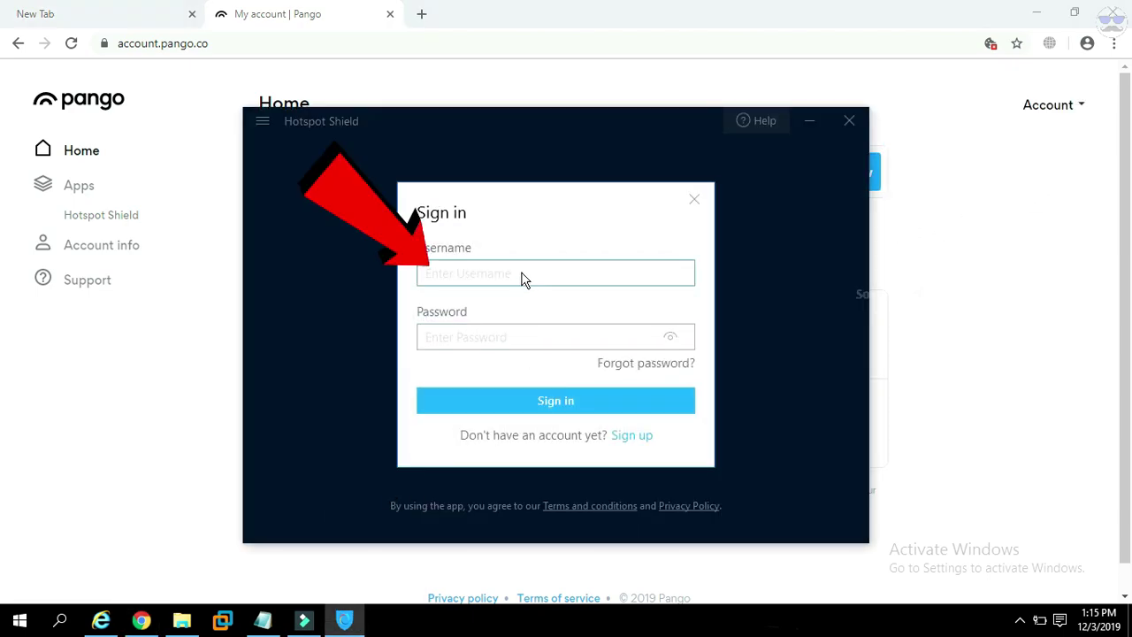
Sign in to Hotspot Shield with the pasted account e-mail and the account password.
{"action": "left_click", "coordinate": [522, 280]}
{"action": "key", "text": "ctrl+v"}
{"action": "left_click", "coordinate": [511, 340]}
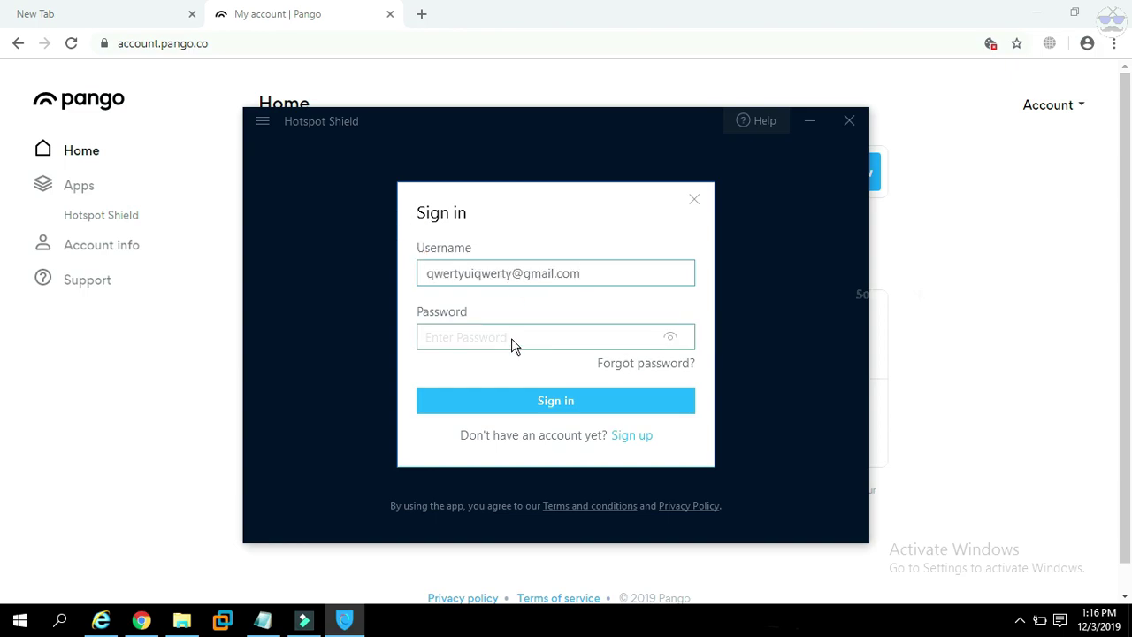
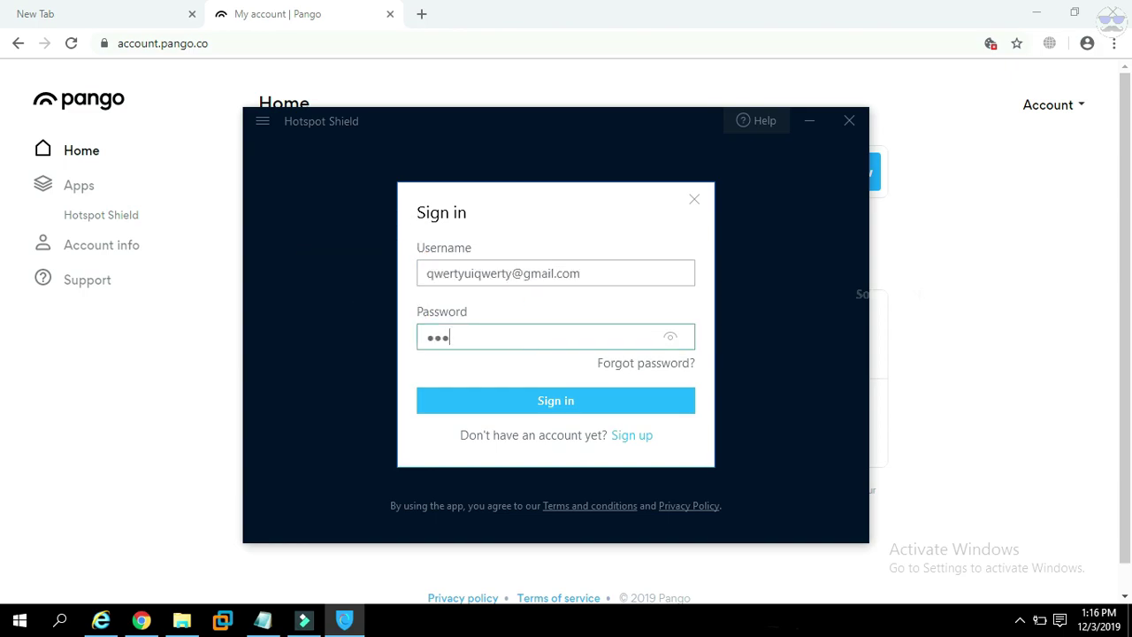
{"action": "left_click", "coordinate": [588, 402]}
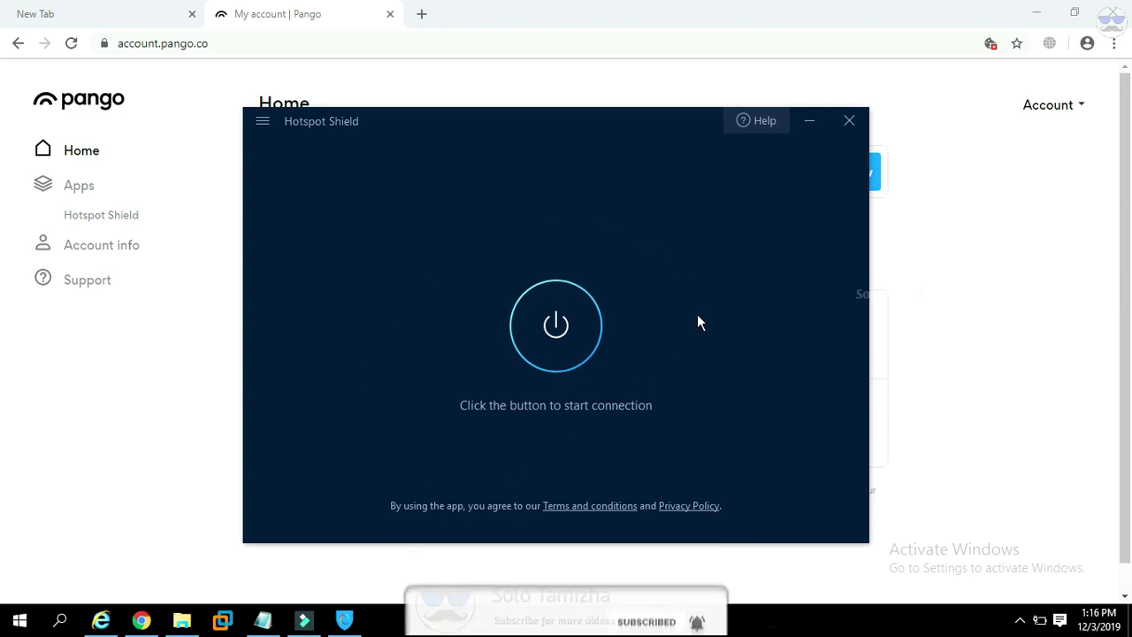
Minimize Hotspot Shield and close the Pango account tab.
{"action": "left_click", "coordinate": [808, 121]}
{"action": "left_click", "coordinate": [390, 14]}
{"action": "left_click", "coordinate": [200, 39]}
Search 'my ip', open What Is My IP Address, and load tamilrockers.com in a new tab.
{"action": "type", "text": "my ip"}
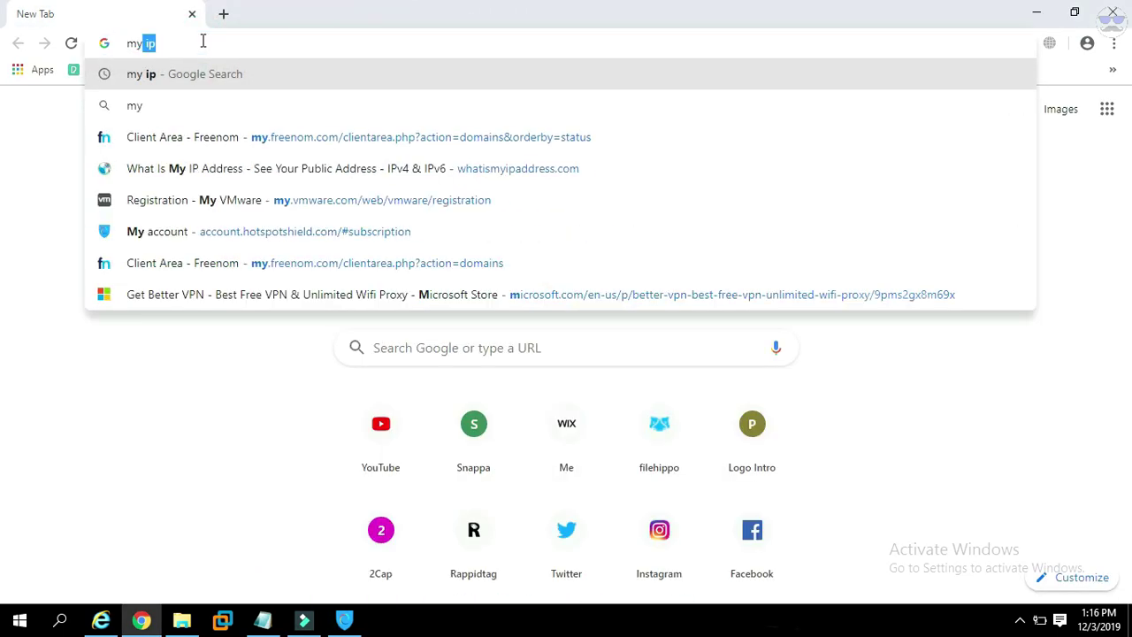
{"action": "key", "text": "Return"}
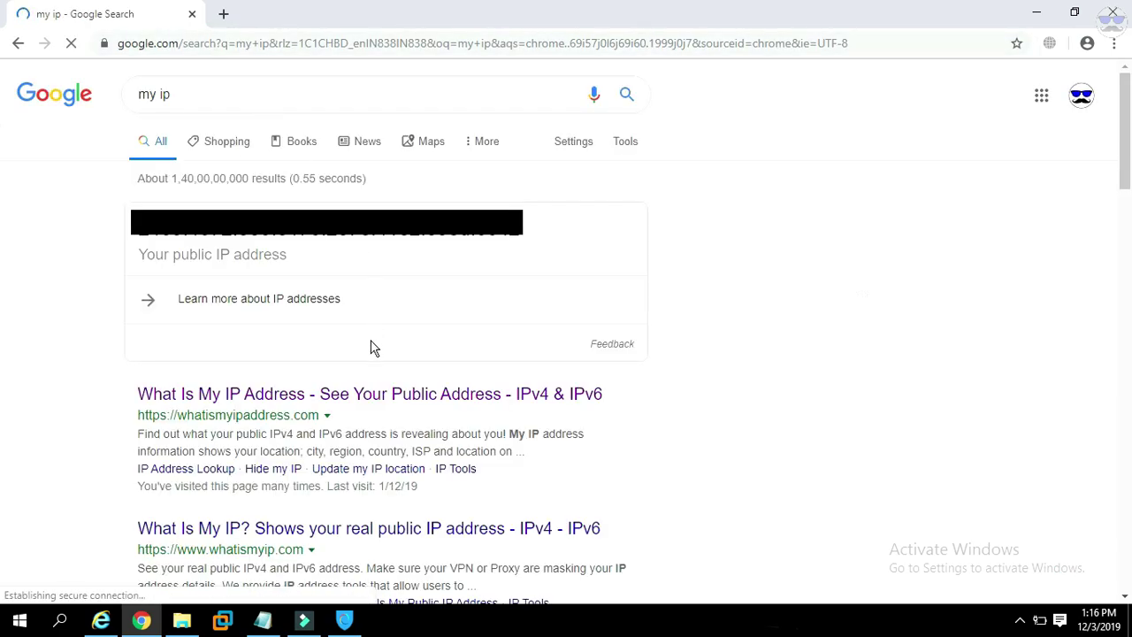
{"action": "left_click", "coordinate": [375, 394]}
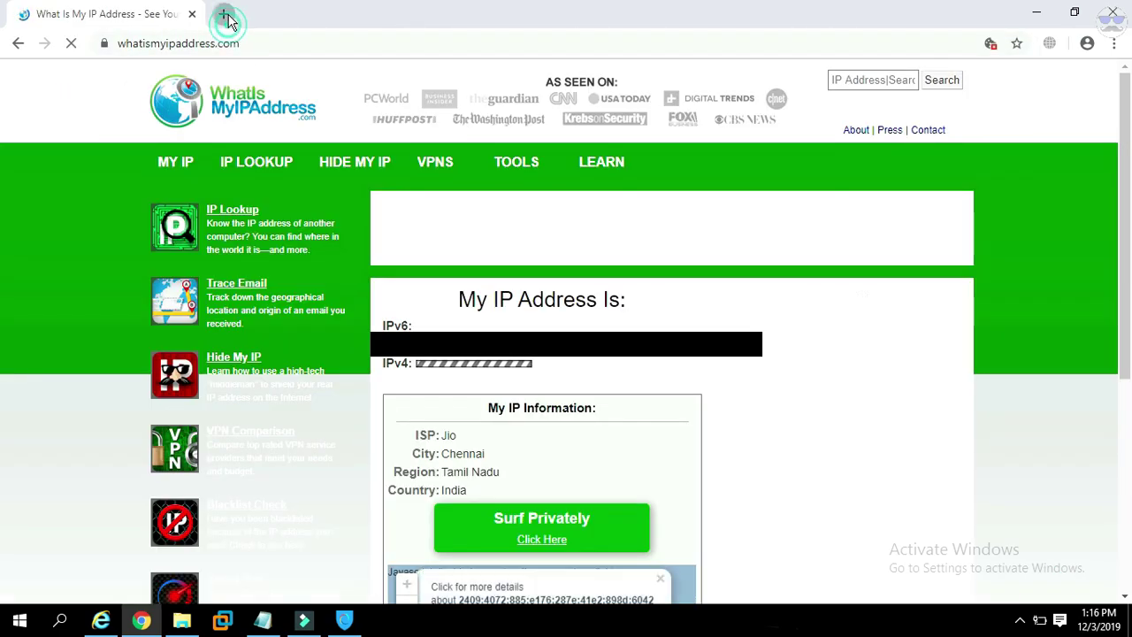
{"action": "left_click", "coordinate": [223, 14]}
{"action": "type", "text": "ta"}
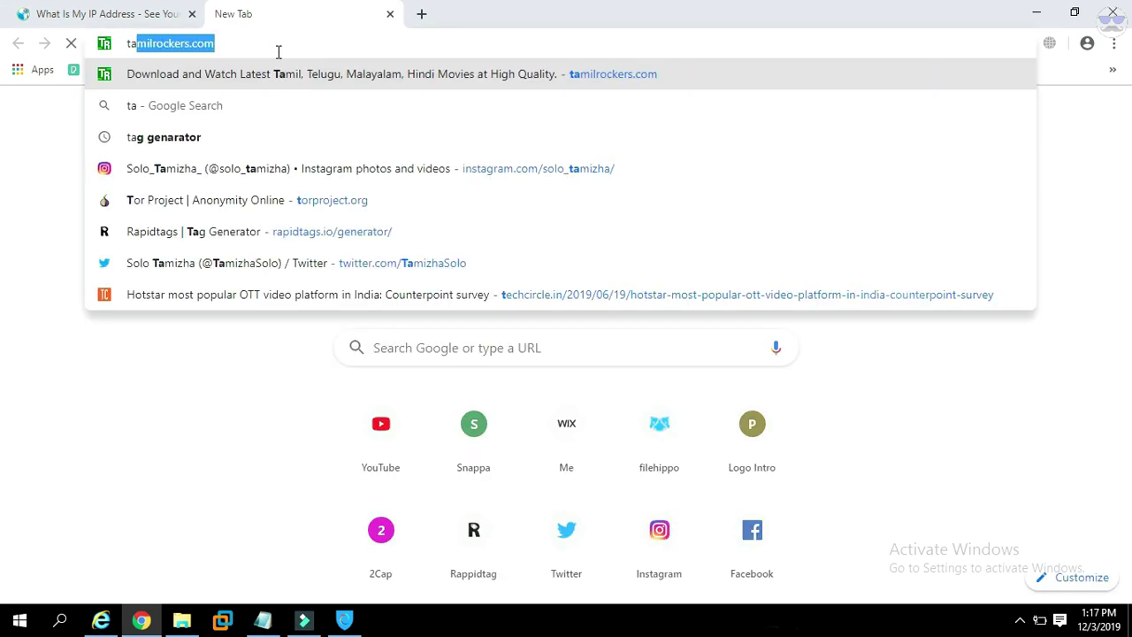
{"action": "type", "text": "milrockers."}
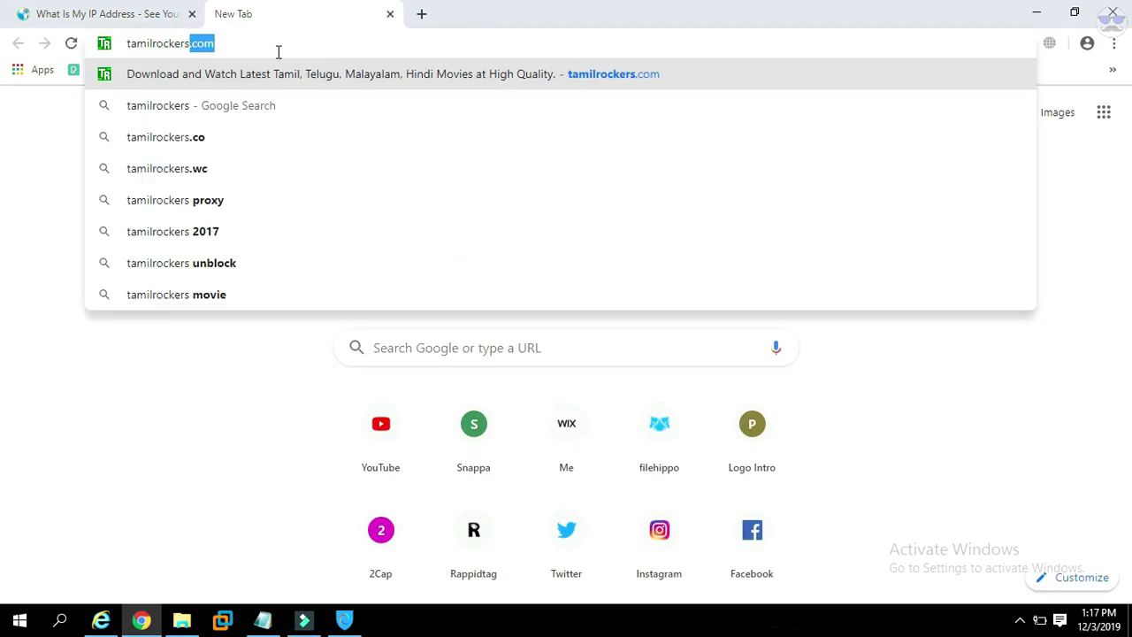
{"action": "type", "text": "com"}
{"action": "key", "text": "Return"}
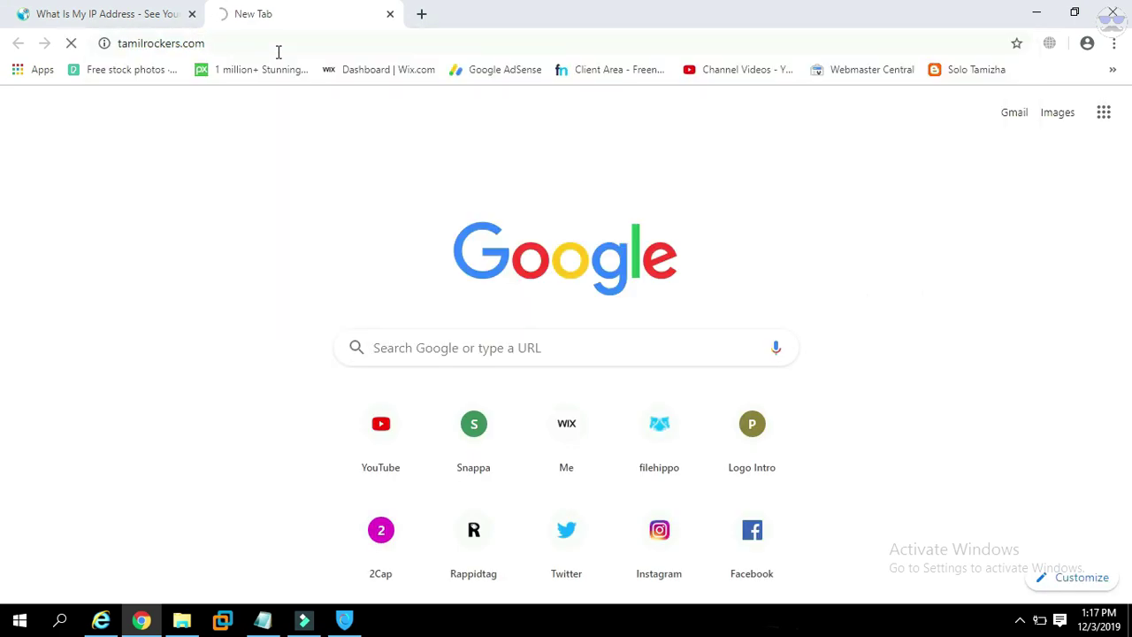
Confirm the IP shows India and tamilrockers.com shows the DOT not-authorized notice.
{"action": "left_click", "coordinate": [133, 13]}
{"action": "mouse_move", "coordinate": [442, 122]}
{"action": "left_mouse_down"}
{"action": "mouse_move", "coordinate": [491, 128]}
{"action": "mouse_move", "coordinate": [444, 145]}
{"action": "mouse_move", "coordinate": [503, 143]}
{"action": "mouse_move", "coordinate": [460, 159]}
{"action": "mouse_move", "coordinate": [469, 157]}
{"action": "left_mouse_up"}
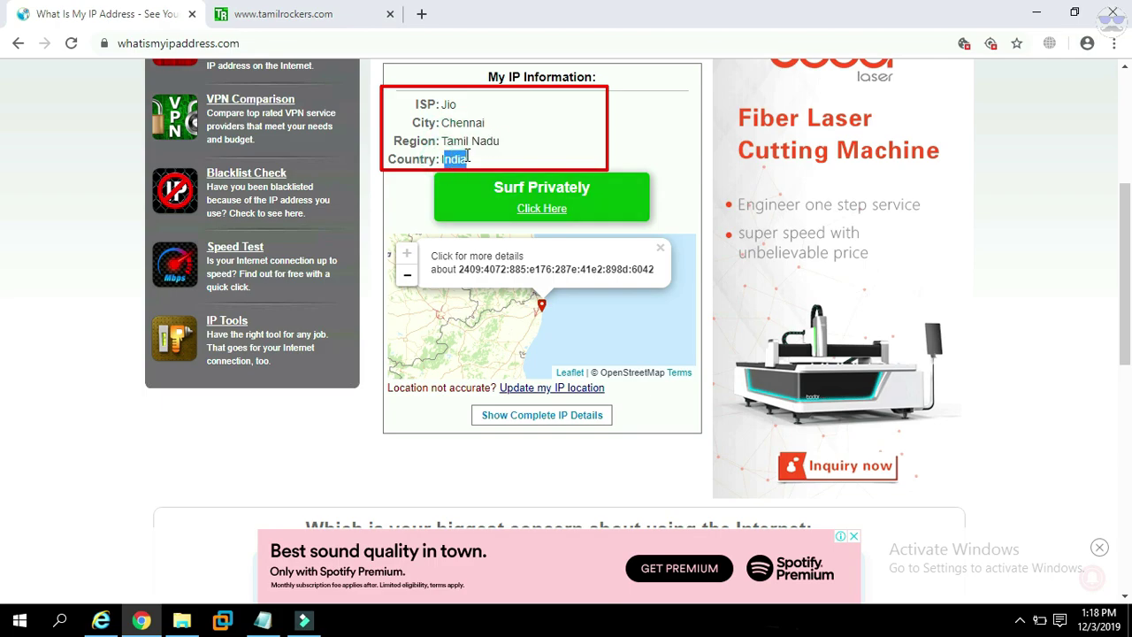
{"action": "left_click", "coordinate": [494, 161]}
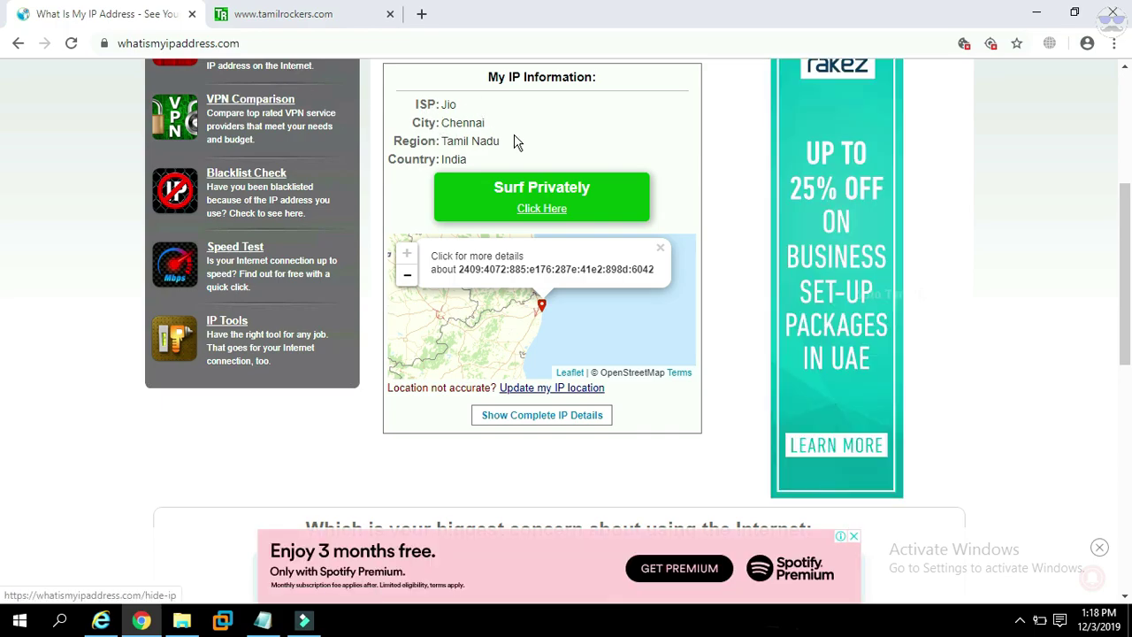
{"action": "left_click", "coordinate": [329, 16]}
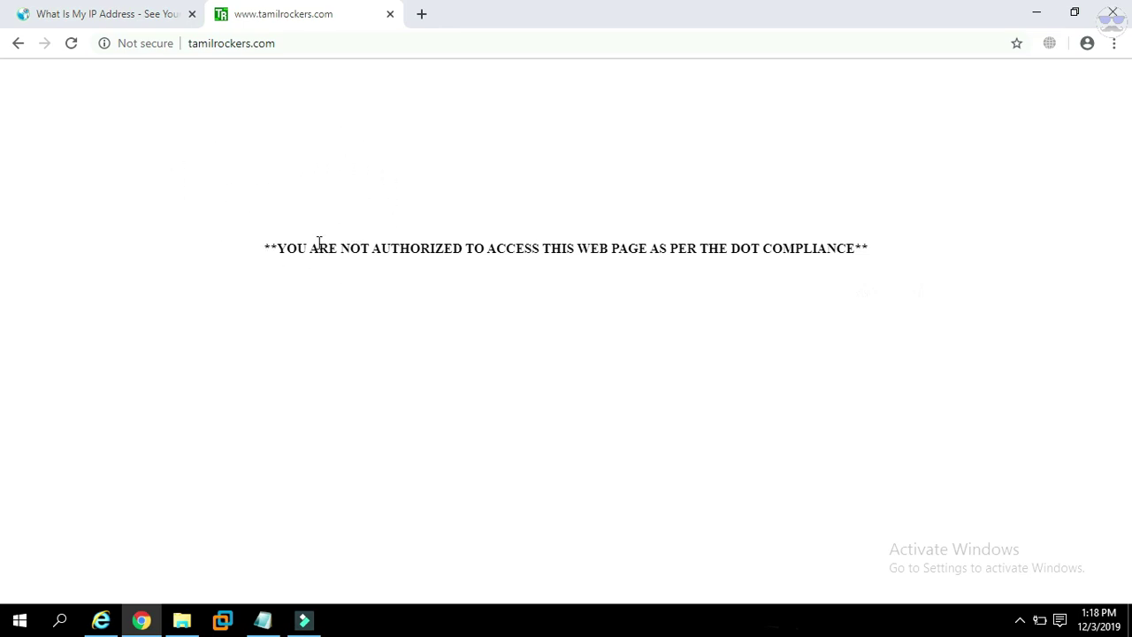
{"action": "left_click_drag", "start_coordinate": [261, 254], "coordinate": [638, 253]}
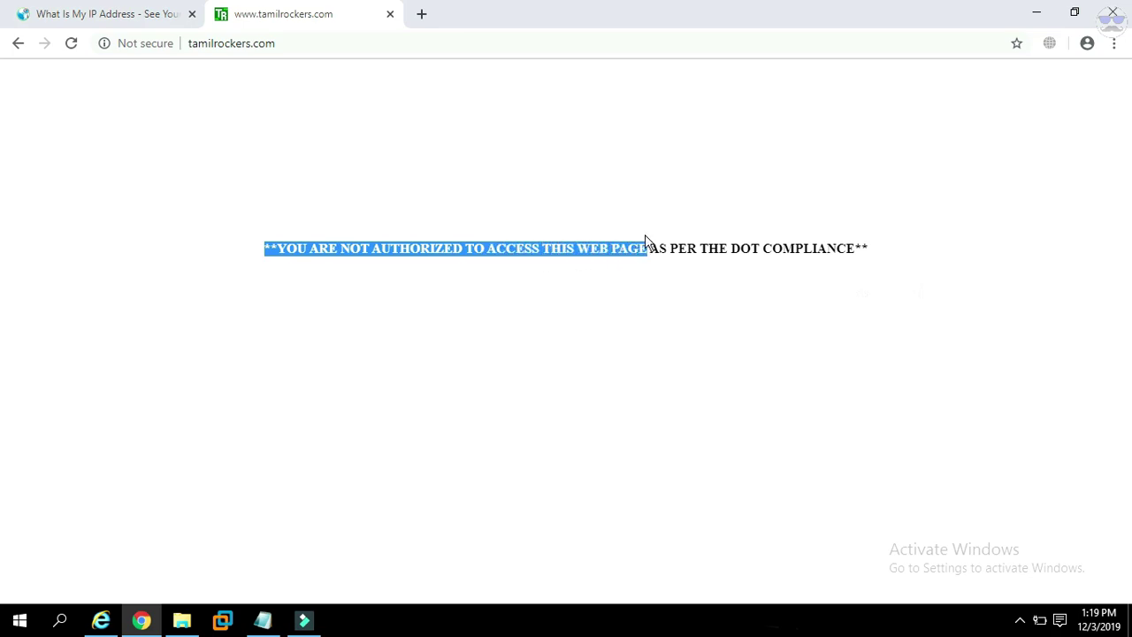
{"action": "left_click", "coordinate": [639, 218]}
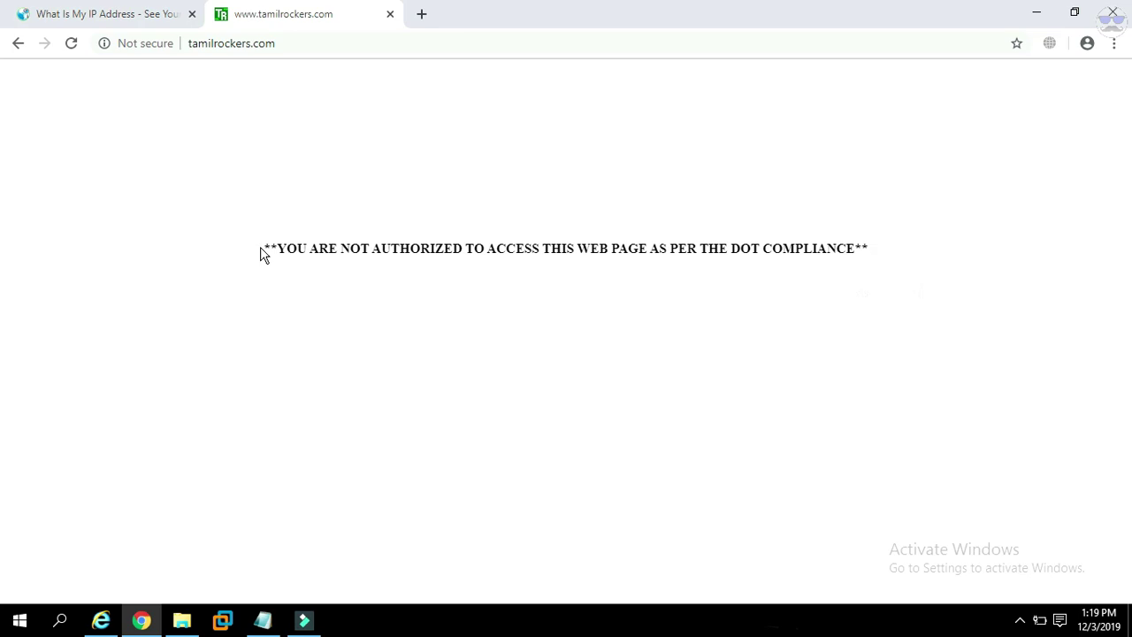
{"action": "left_click_drag", "start_coordinate": [261, 253], "coordinate": [570, 251]}
Start the Hotspot Shield VPN connection.
{"action": "left_click", "coordinate": [656, 349]}
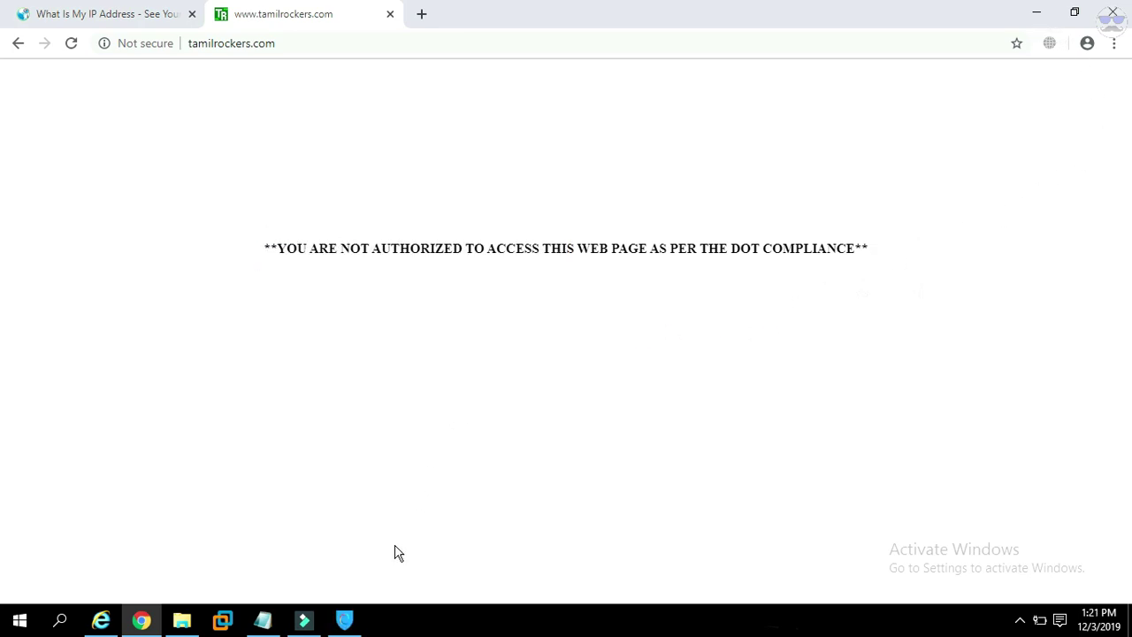
{"action": "left_click", "coordinate": [347, 551]}
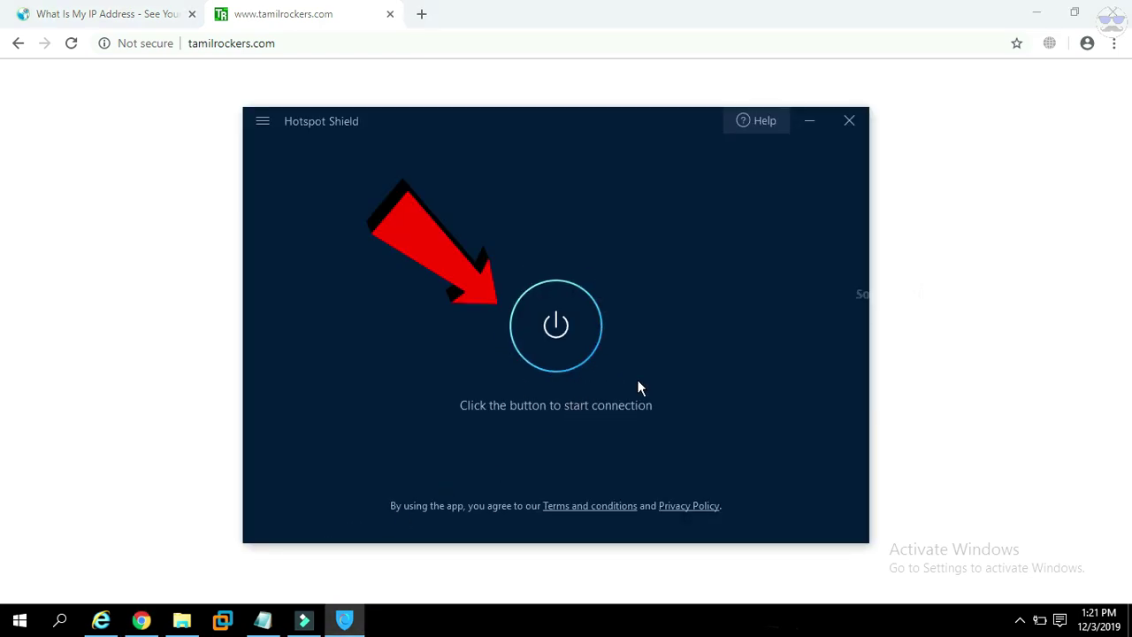
{"action": "left_click", "coordinate": [553, 343]}
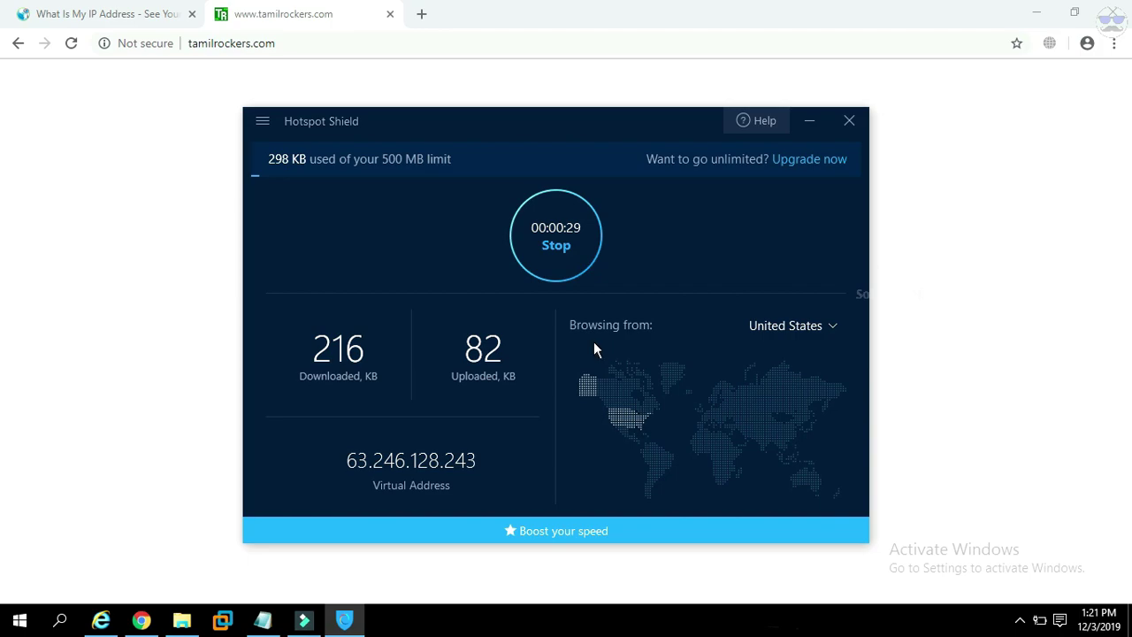
Try United Kingdom as the location, then back out of the Premium prompt to stay on United States.
{"action": "left_click", "coordinate": [778, 327]}
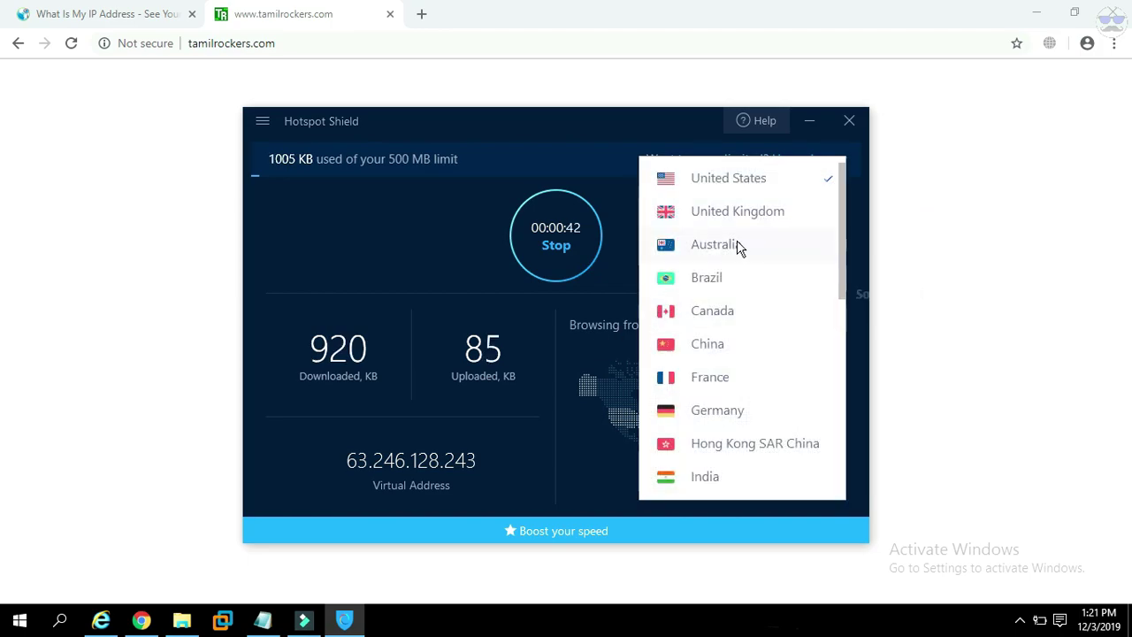
{"action": "scroll", "coordinate": [740, 248], "scroll_direction": "down", "scroll_amount": 3}
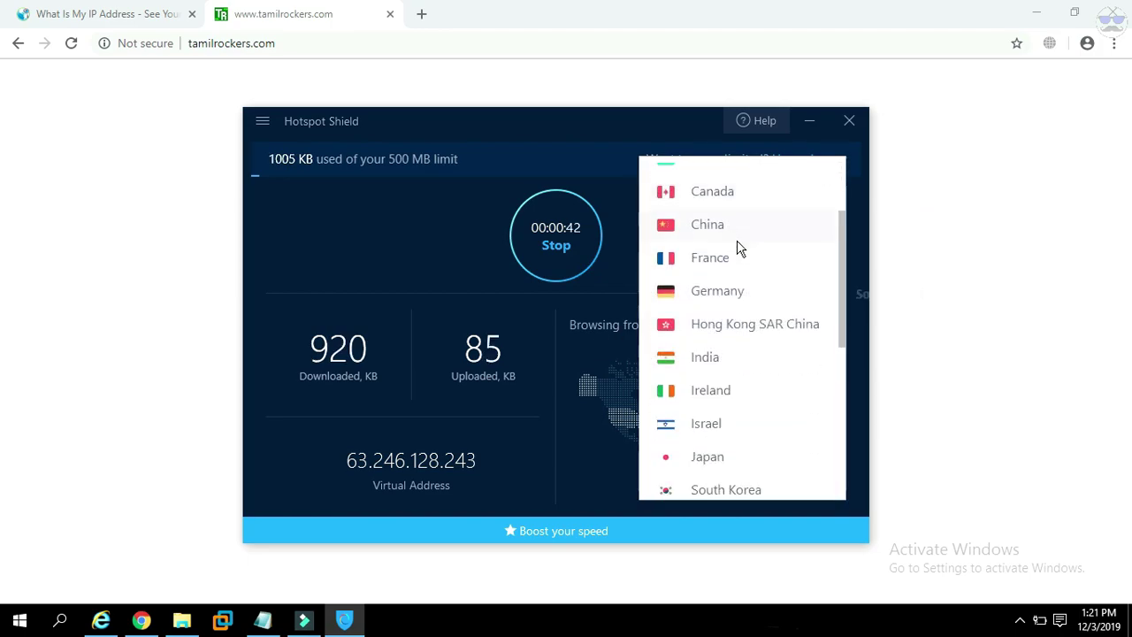
{"action": "scroll", "coordinate": [740, 248], "scroll_direction": "down", "scroll_amount": 8}
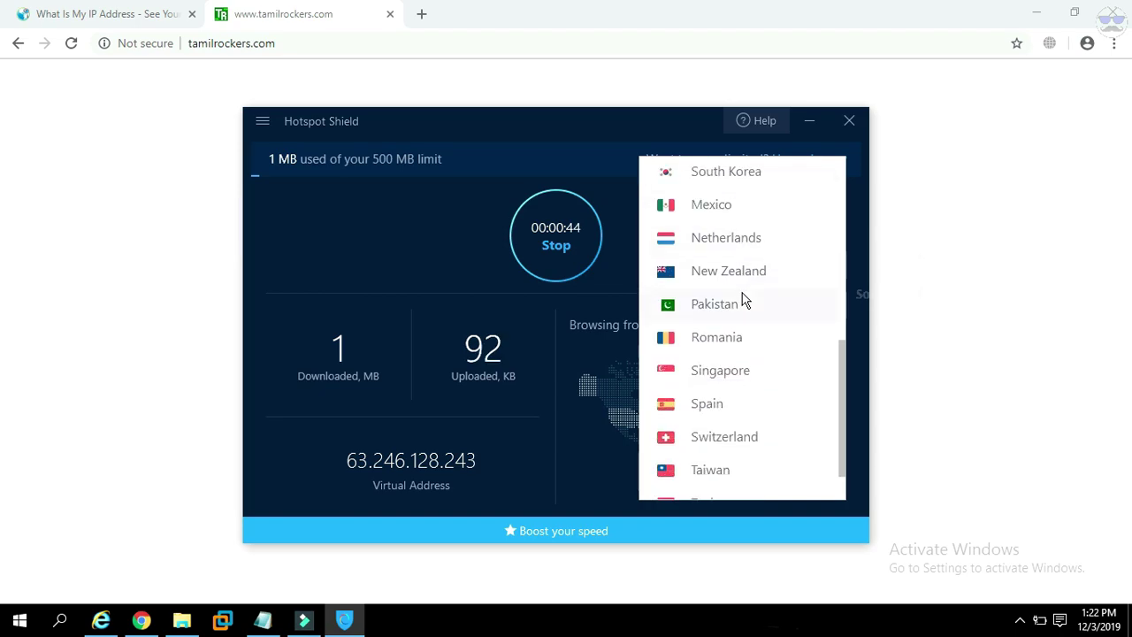
{"action": "scroll", "coordinate": [745, 434], "scroll_direction": "up", "scroll_amount": 10}
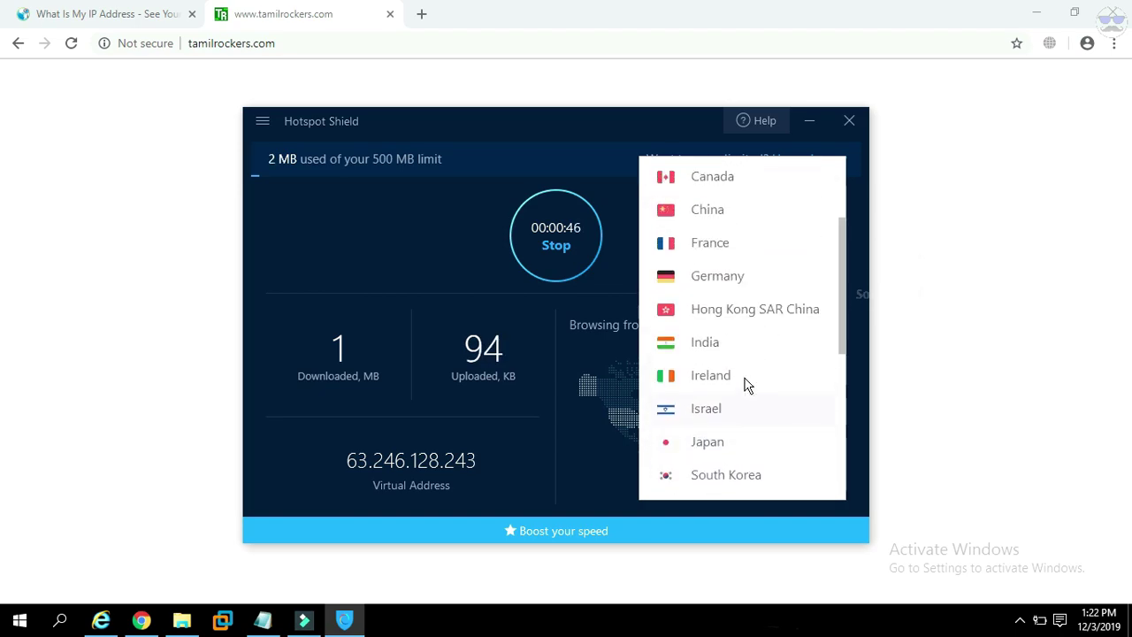
{"action": "scroll", "coordinate": [747, 371], "scroll_direction": "up", "scroll_amount": 2}
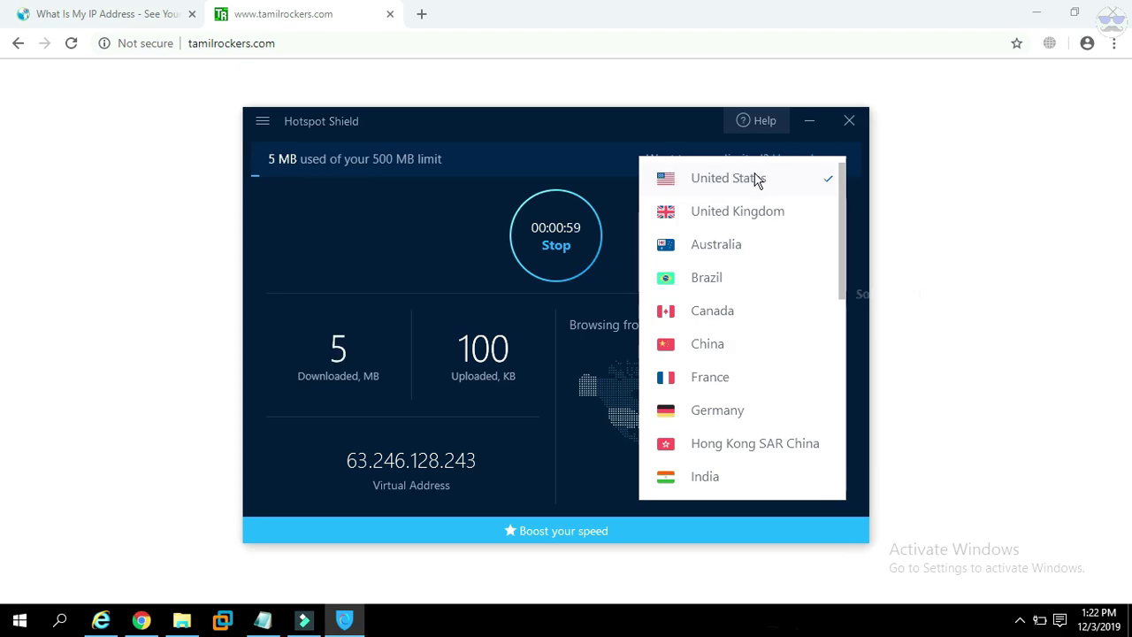
{"action": "left_click", "coordinate": [757, 213]}
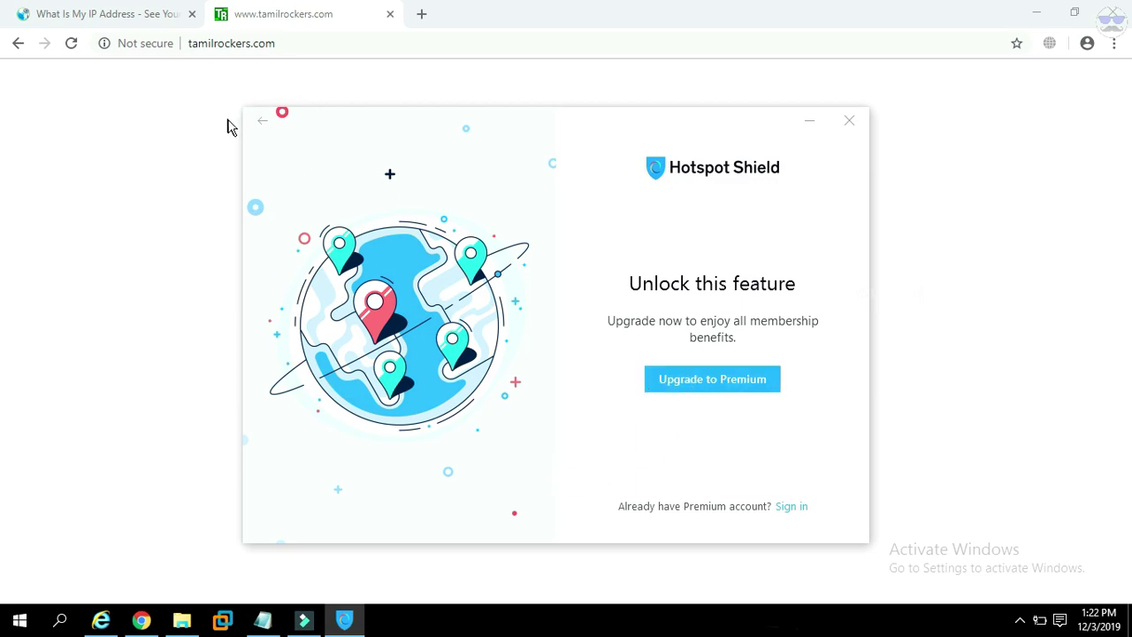
{"action": "left_click", "coordinate": [263, 124]}
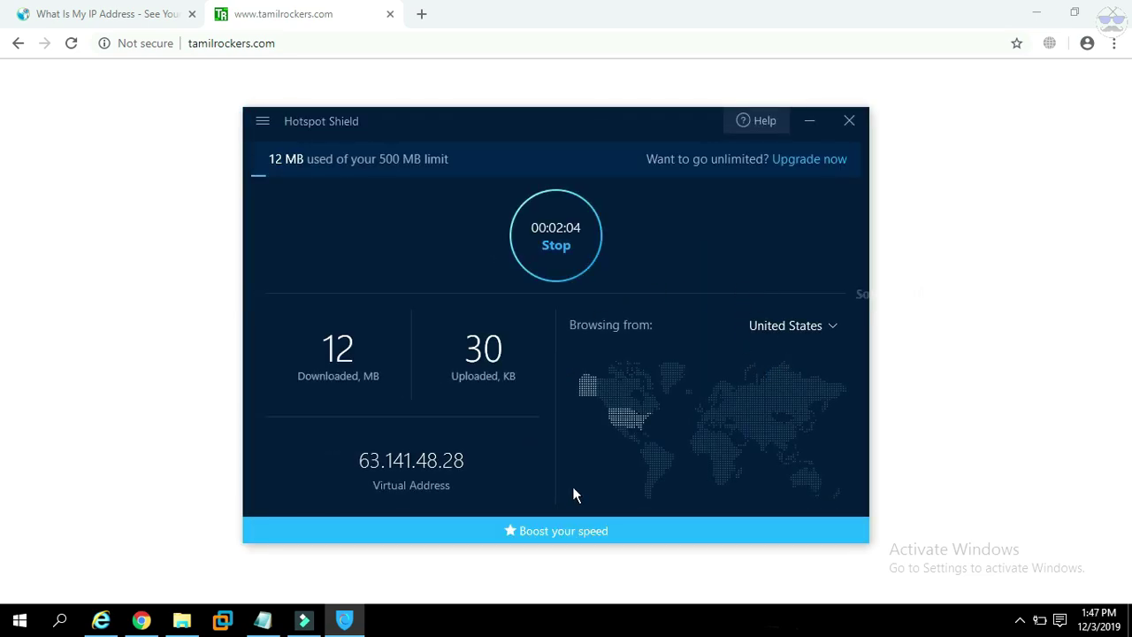
Reload the IP page and confirm San Francisco, California, United States as the location.
{"action": "left_click", "coordinate": [96, 14]}
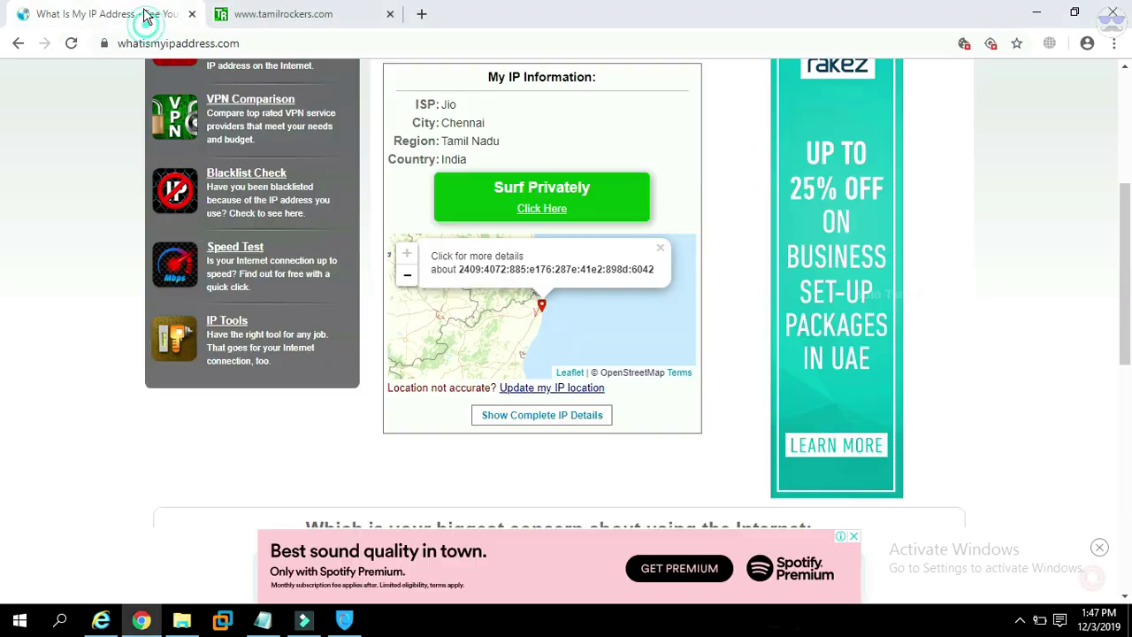
{"action": "left_click", "coordinate": [71, 43]}
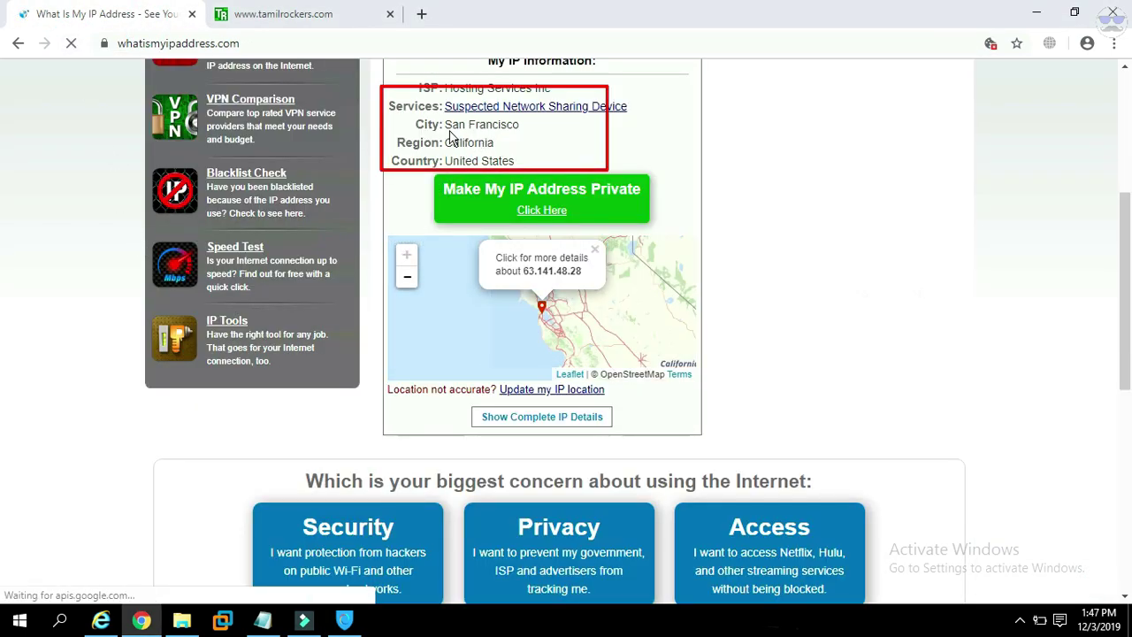
{"action": "left_click_drag", "start_coordinate": [444, 124], "coordinate": [538, 132]}
{"action": "left_click", "coordinate": [560, 138]}
{"action": "left_click_drag", "start_coordinate": [445, 143], "coordinate": [519, 147]}
{"action": "left_click", "coordinate": [447, 157]}
{"action": "left_click_drag", "start_coordinate": [446, 163], "coordinate": [566, 157]}
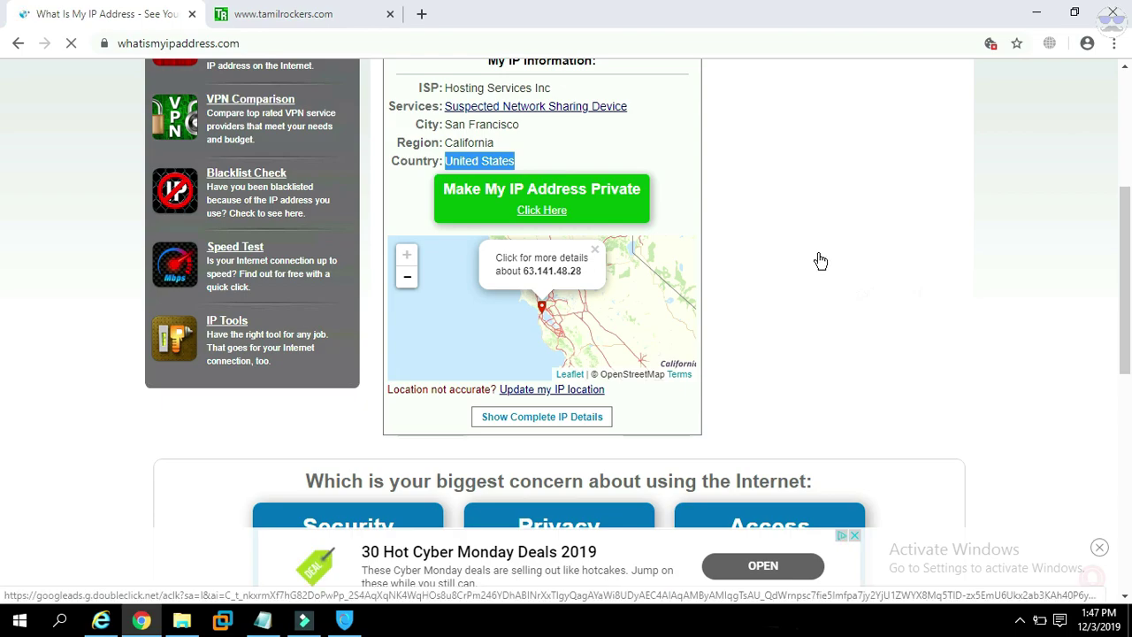
Reload tamilrockers.com, browse the now-unblocked site, then close its tab.
{"action": "left_click", "coordinate": [291, 13]}
{"action": "left_click", "coordinate": [73, 45]}
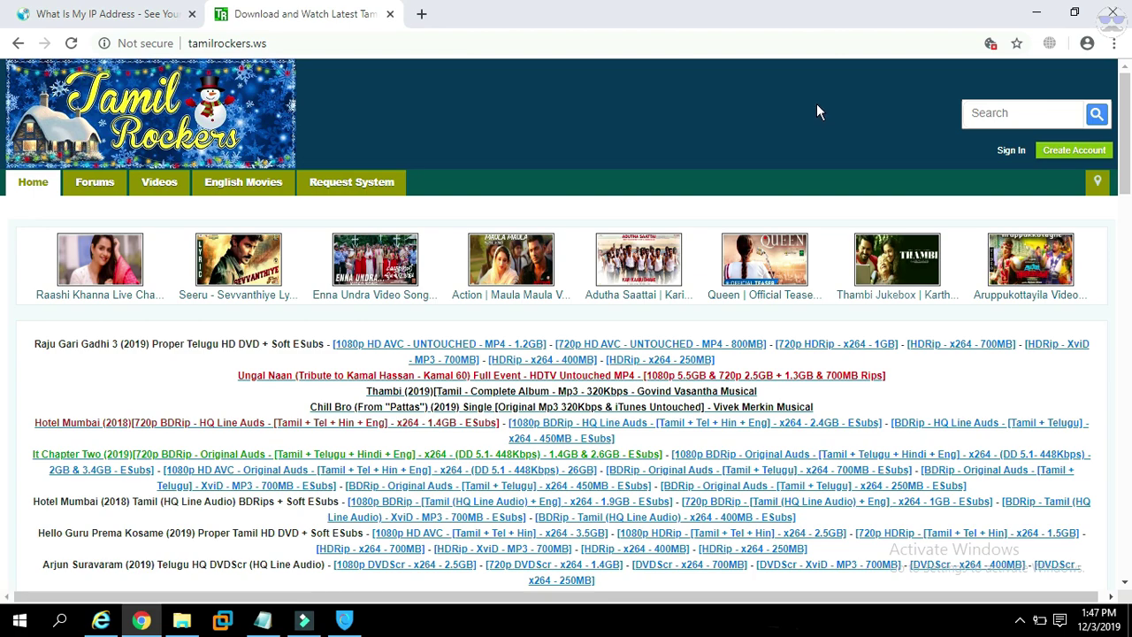
{"action": "scroll", "coordinate": [659, 115], "scroll_direction": "down", "scroll_amount": 10}
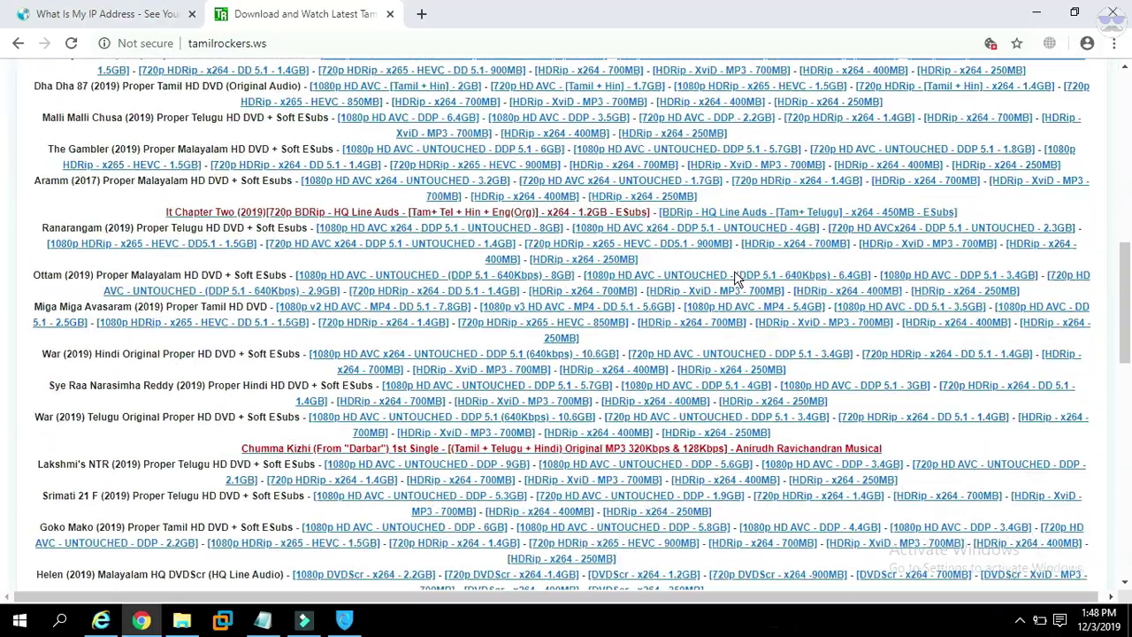
{"action": "scroll", "coordinate": [734, 277], "scroll_direction": "down", "scroll_amount": 4}
{"action": "scroll", "coordinate": [741, 273], "scroll_direction": "up", "scroll_amount": 15}
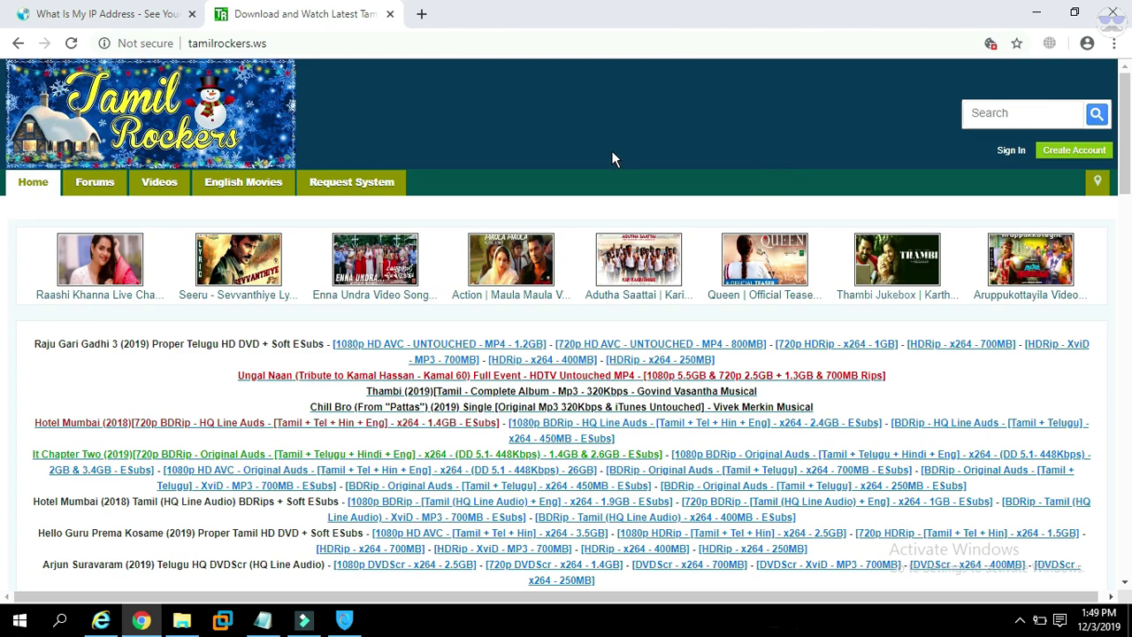
{"action": "left_click", "coordinate": [129, 16]}
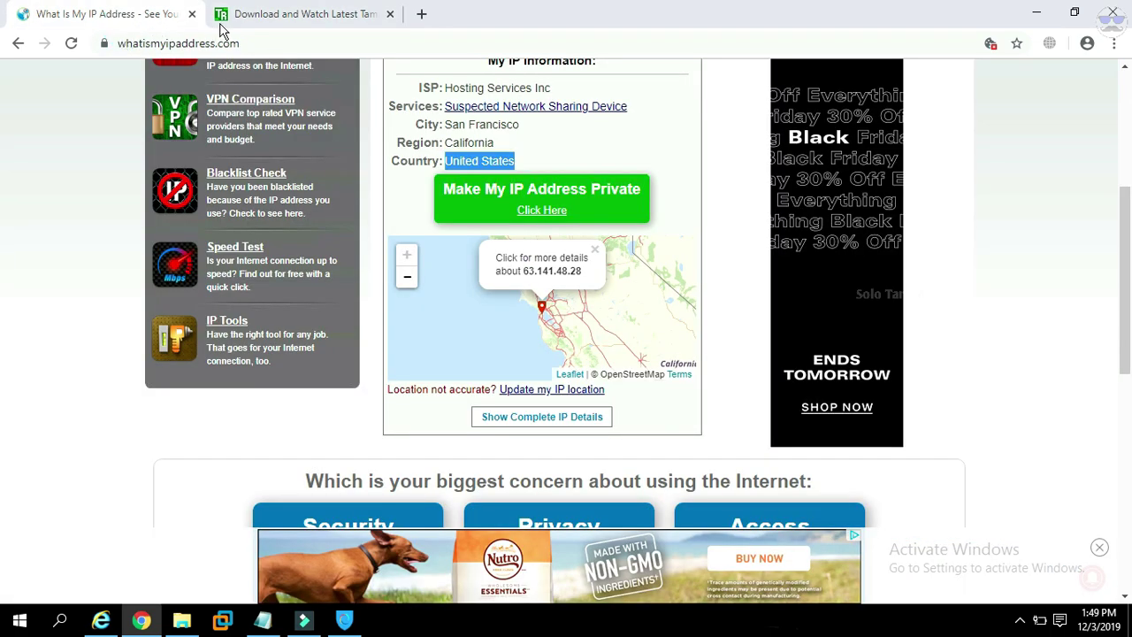
{"action": "left_click", "coordinate": [295, 18]}
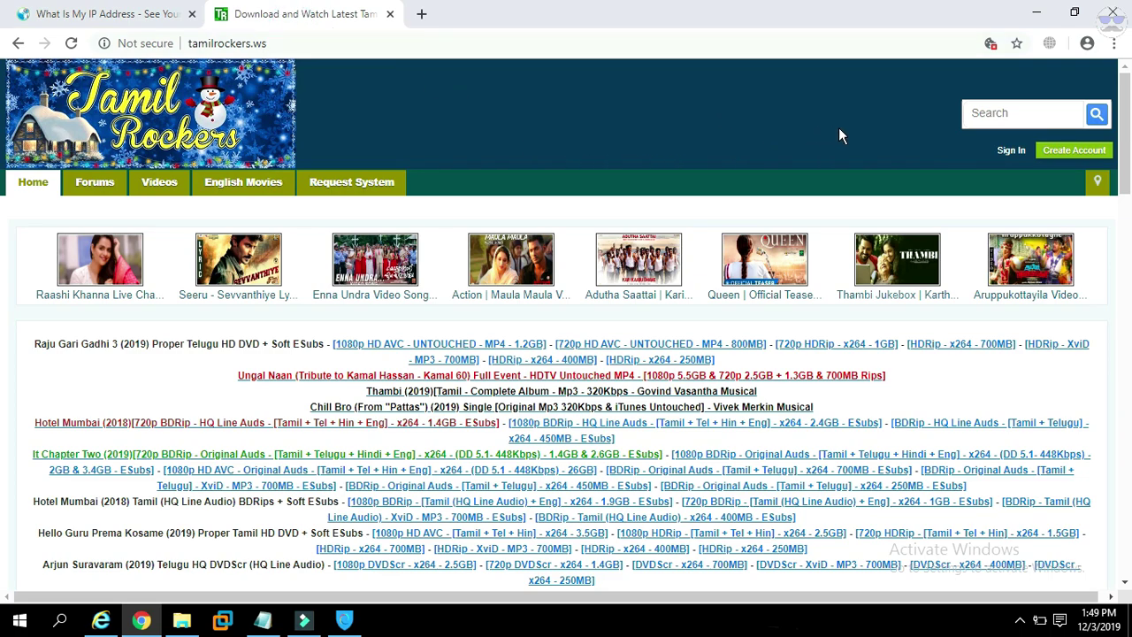
{"action": "left_click", "coordinate": [391, 14]}
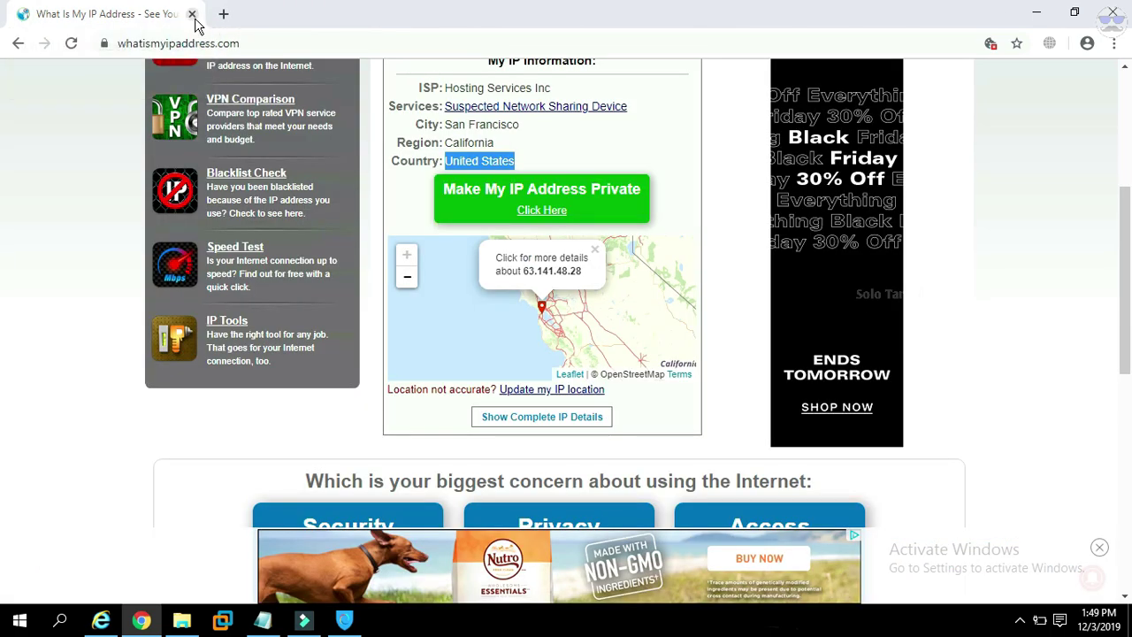
Close Chrome's last tab and stop the Hotspot Shield VPN connection.
{"action": "left_click", "coordinate": [193, 15]}
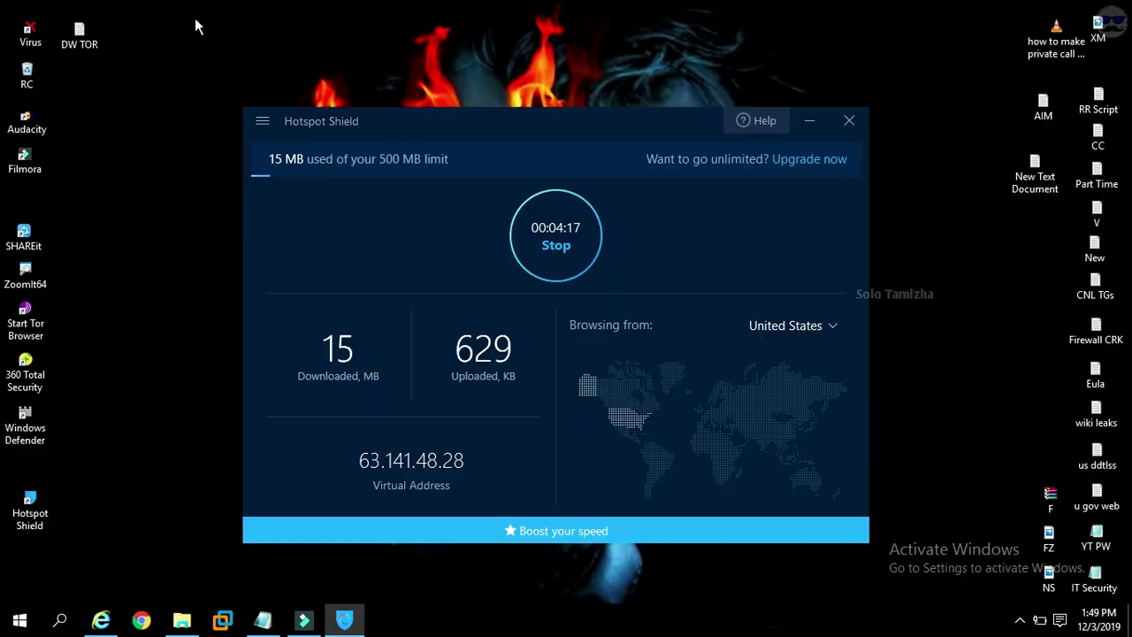
{"action": "left_click", "coordinate": [556, 246]}
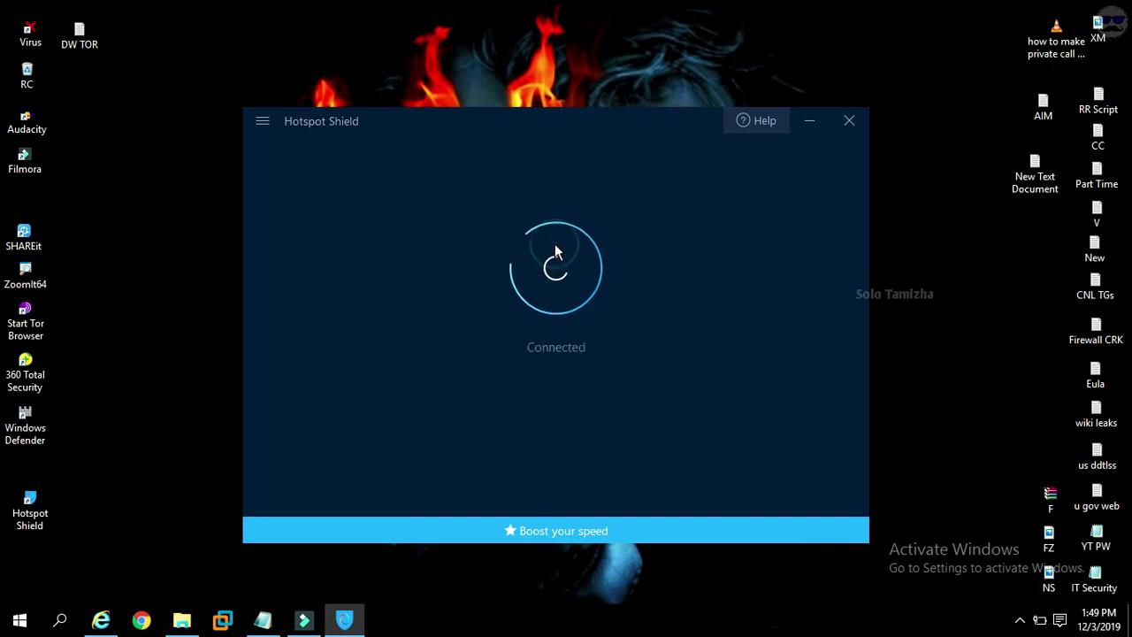